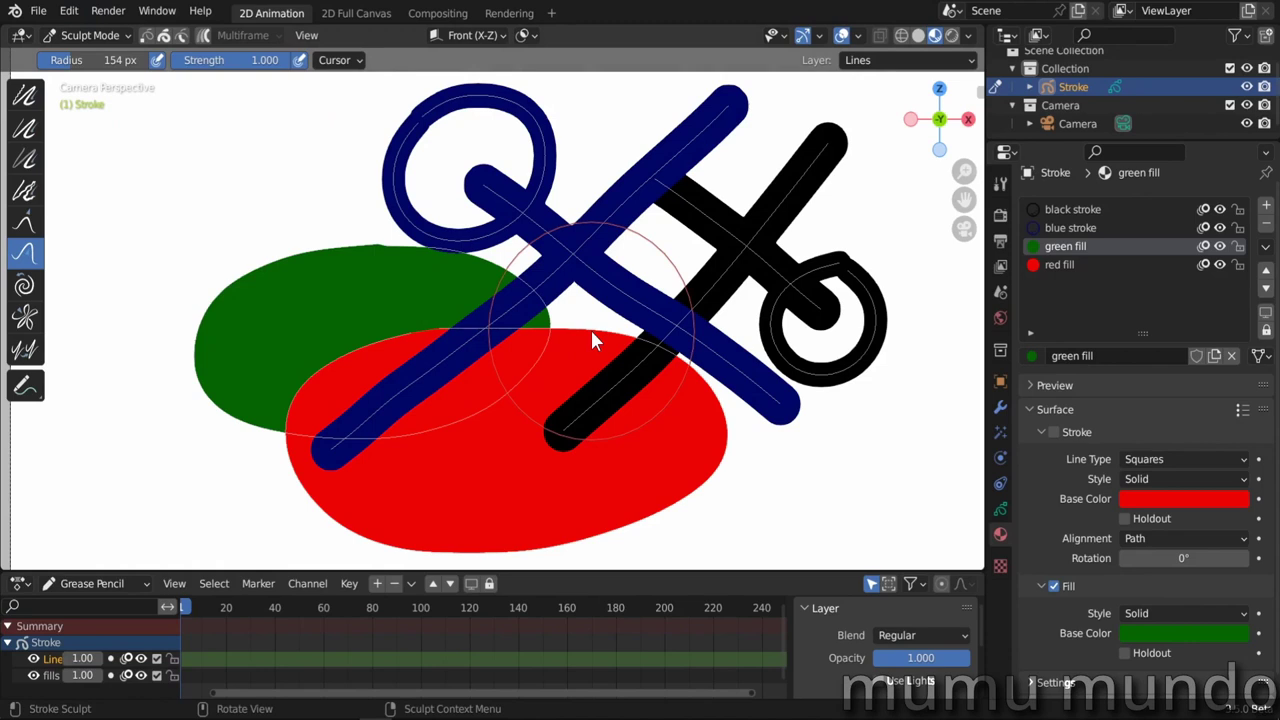
Alternate the active Grease Pencil layer between fills and Lines to compare their contents, ending on Lines.
click(532, 35)
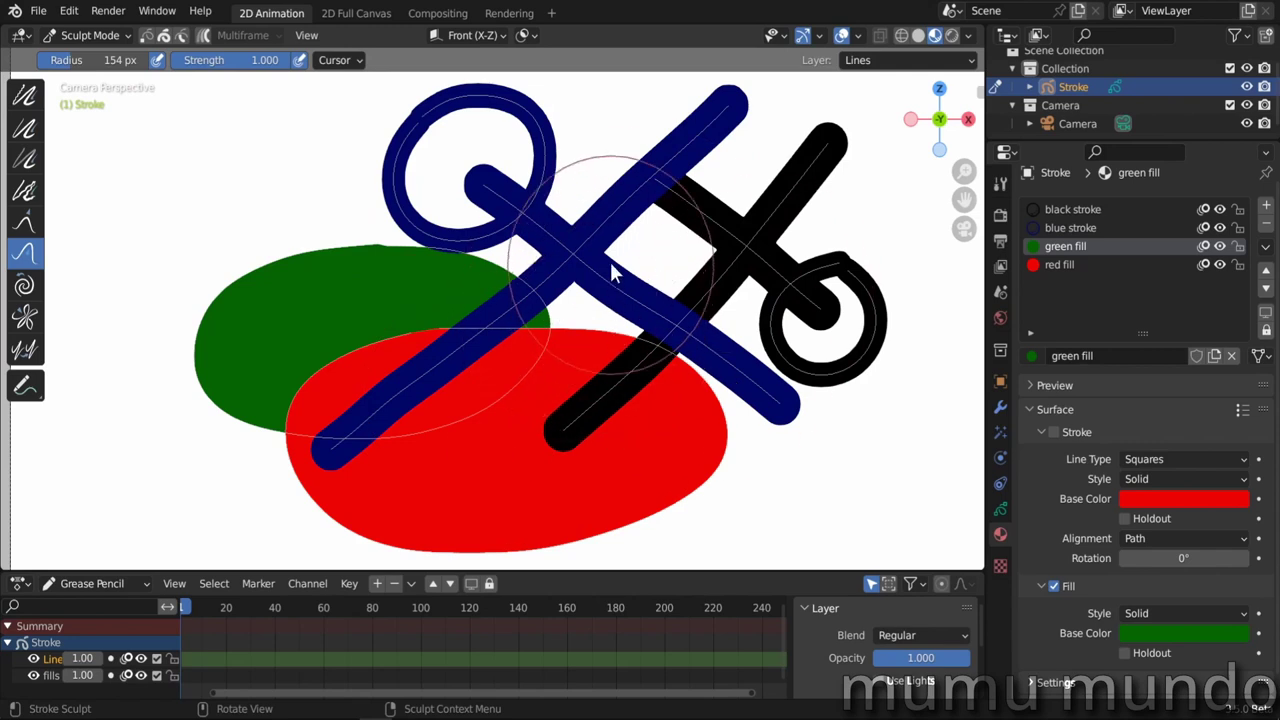
key(y)
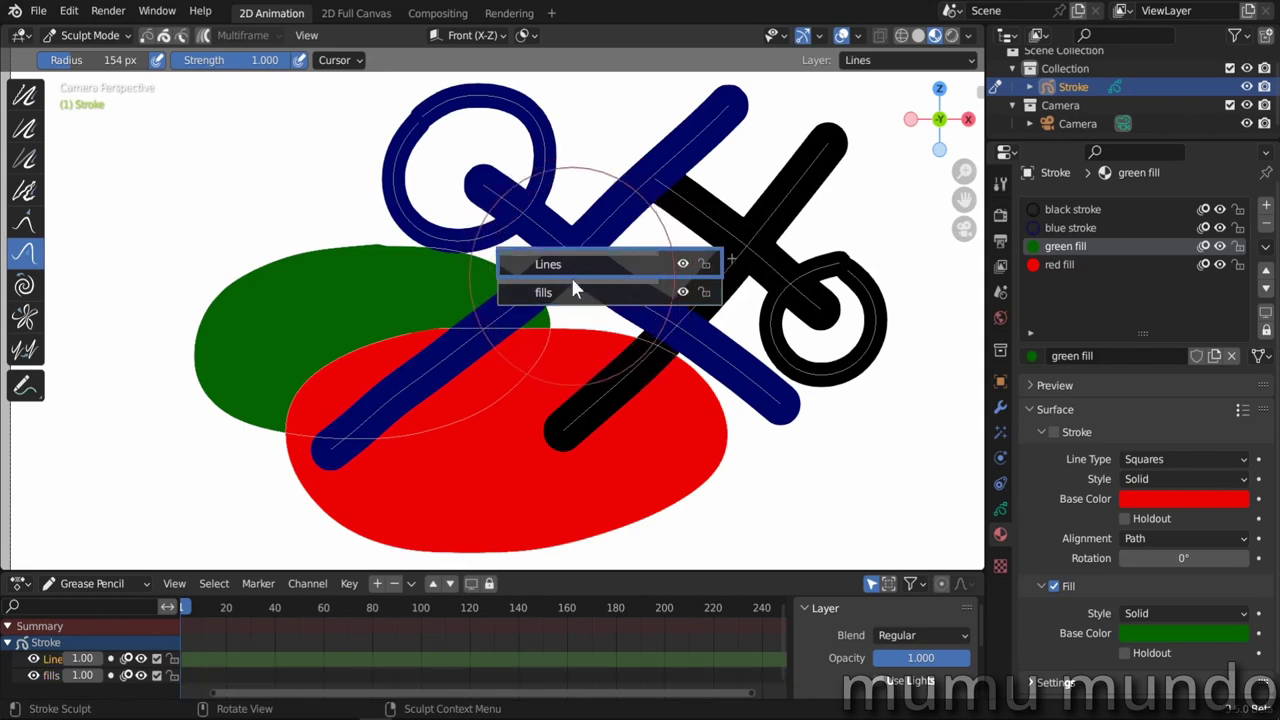
click(573, 292)
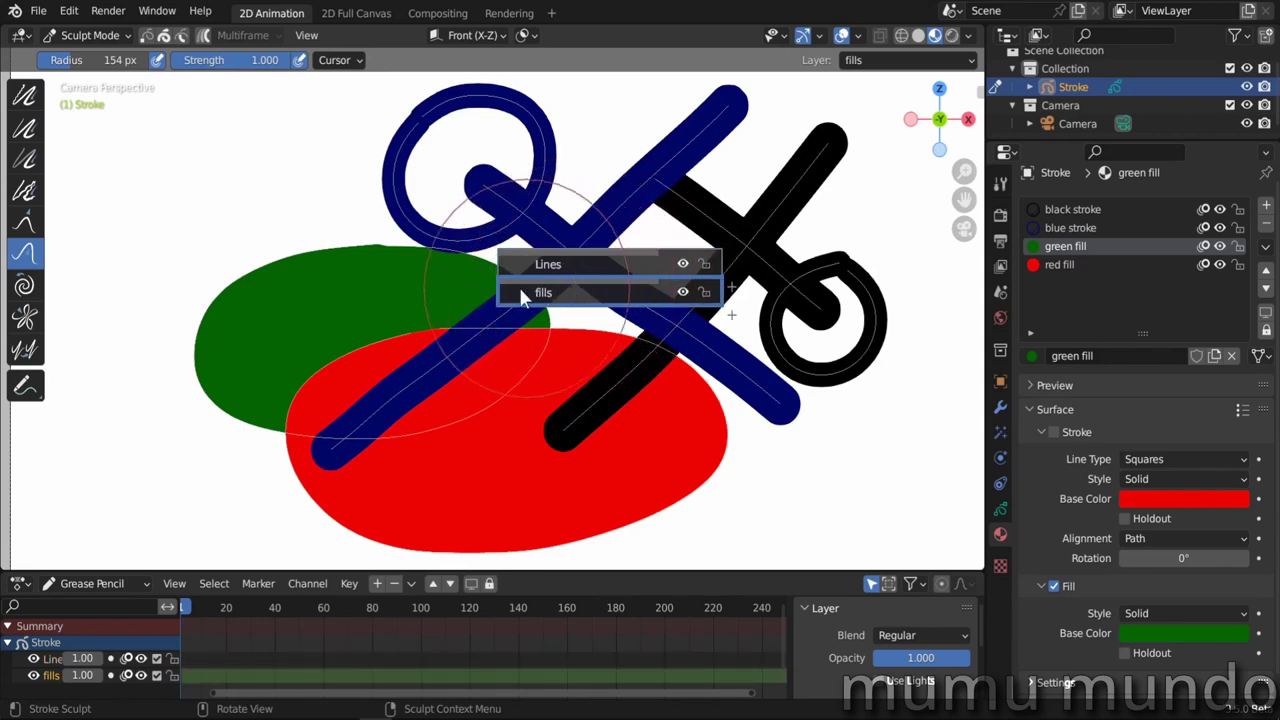
key(ctrl+z)
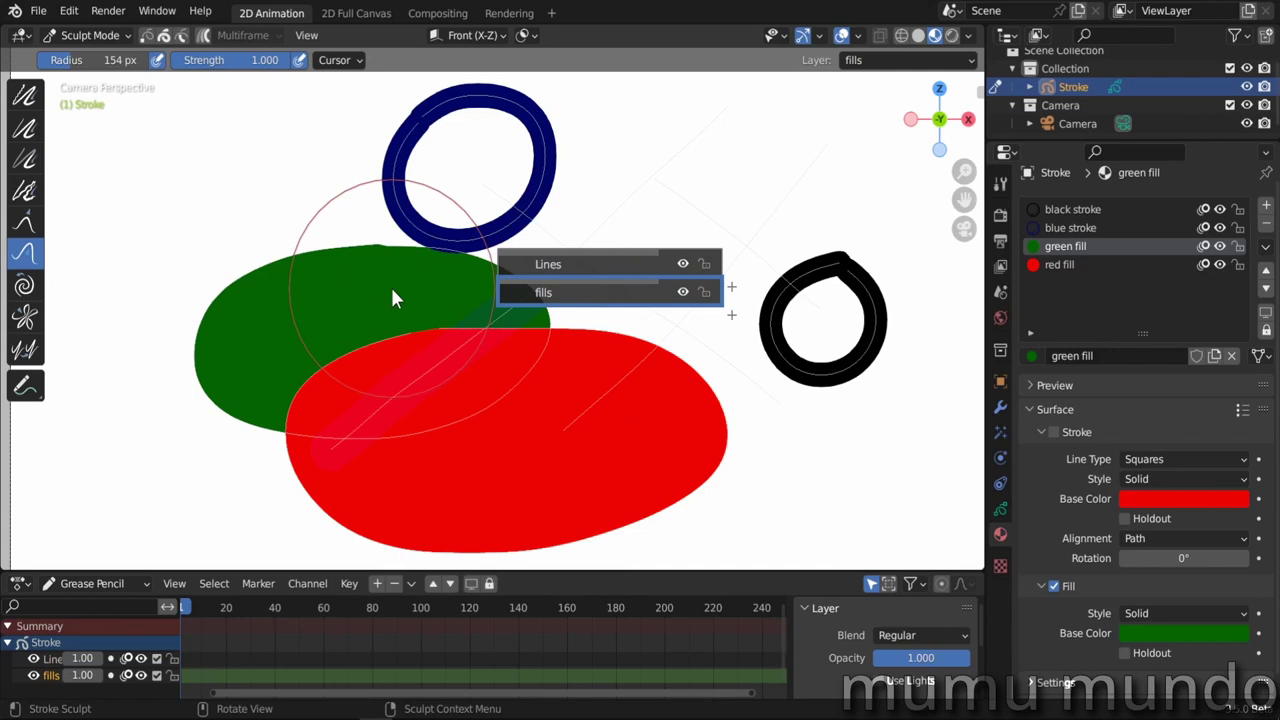
key(Up)
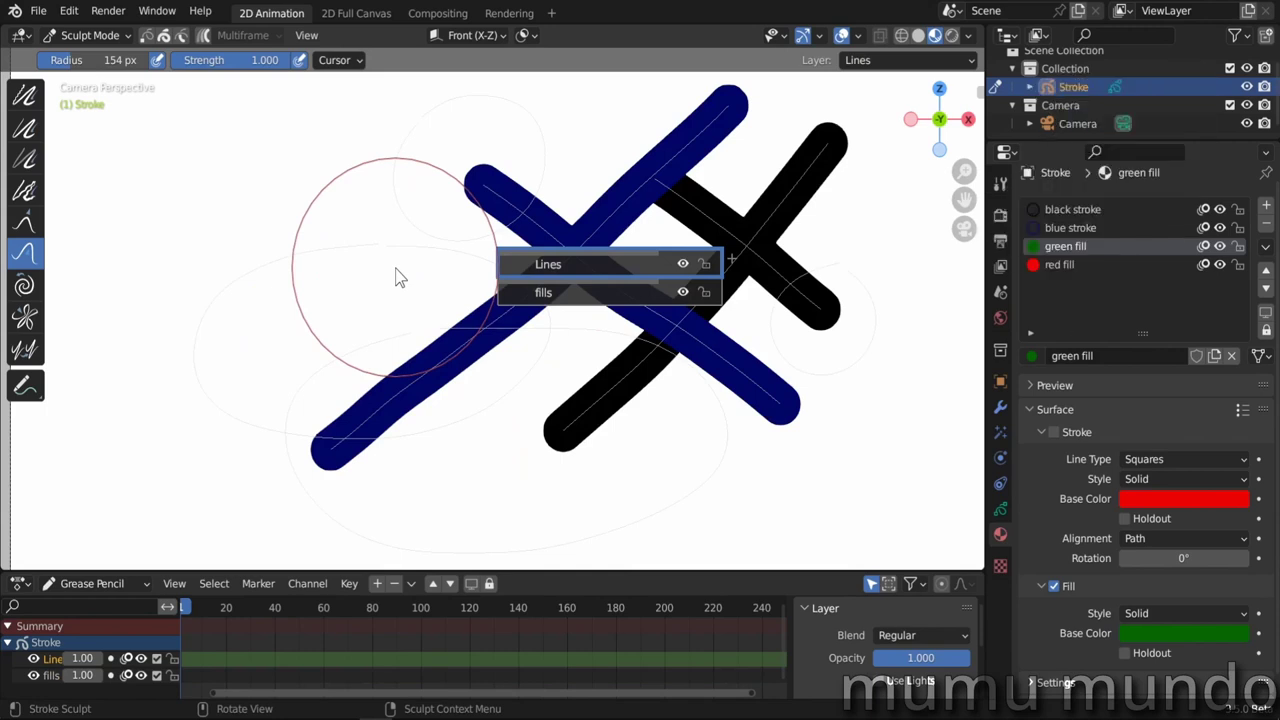
key(Down)
key(Up)
key(Down)
key(Up)
key(Down)
key(Up)
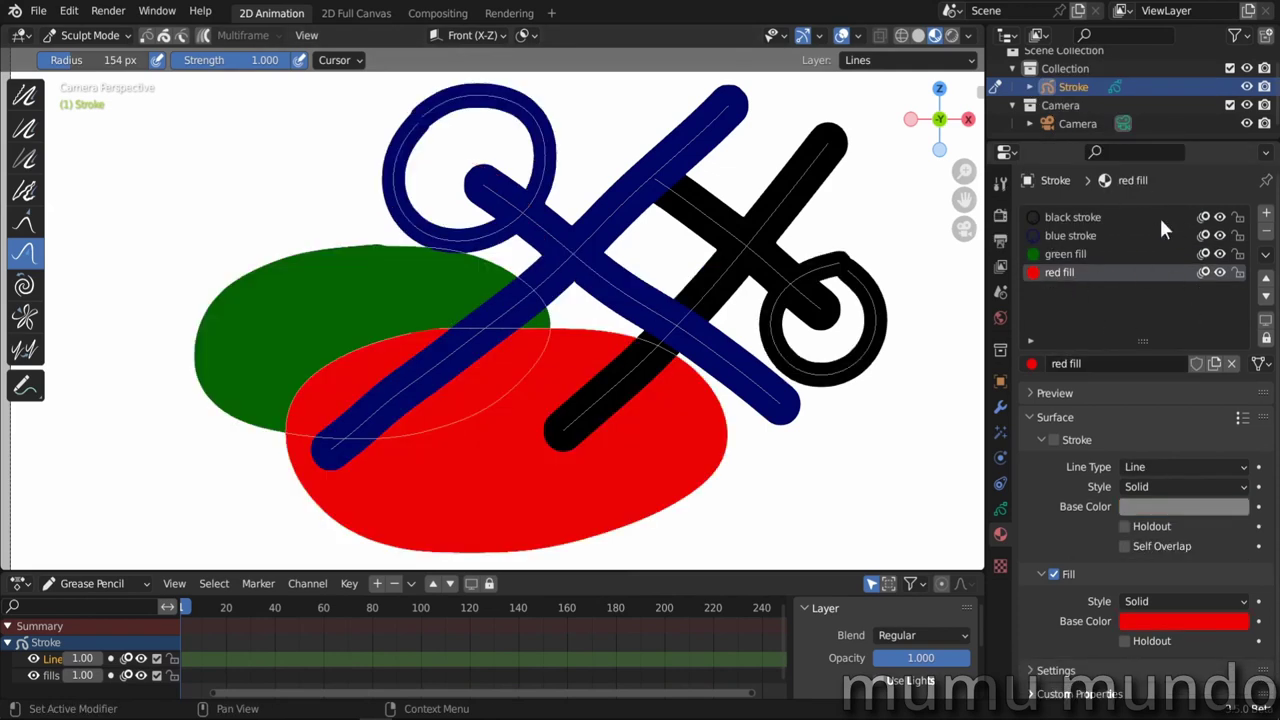
Go through the Stroke object's black stroke, blue stroke, green fill and red fill materials in turn.
click(1106, 218)
click(1094, 236)
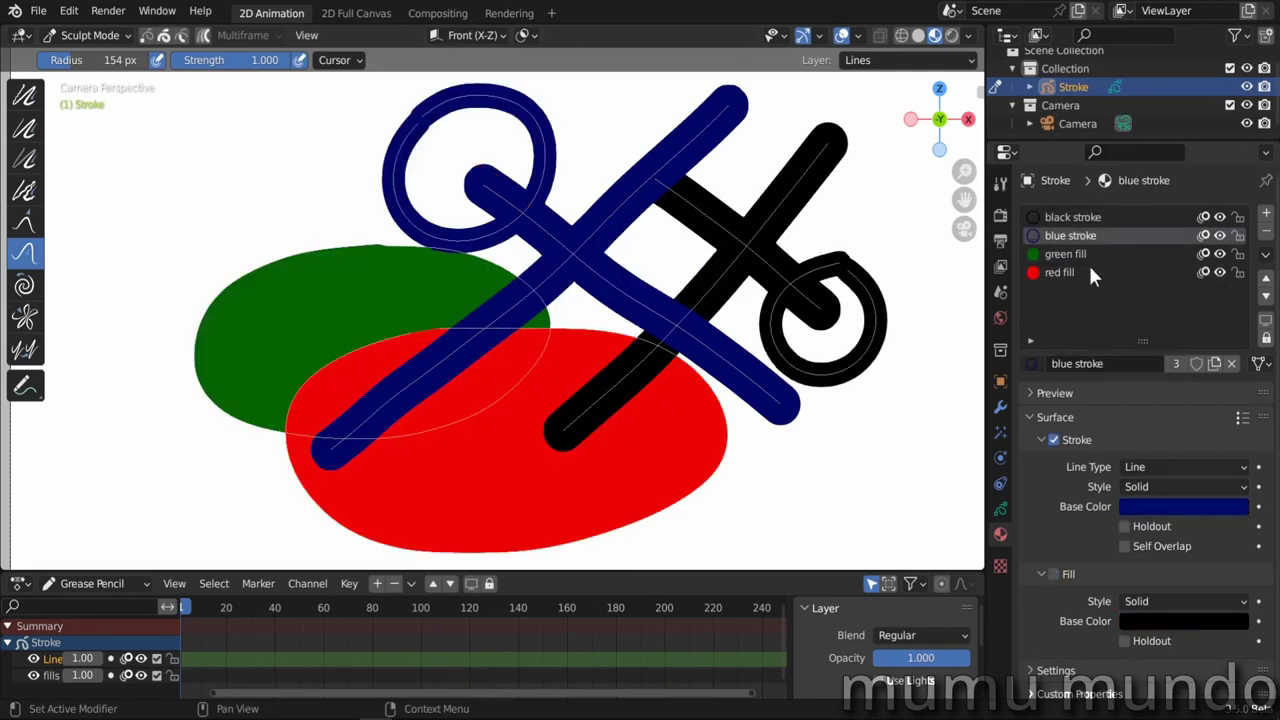
click(1088, 253)
click(1091, 274)
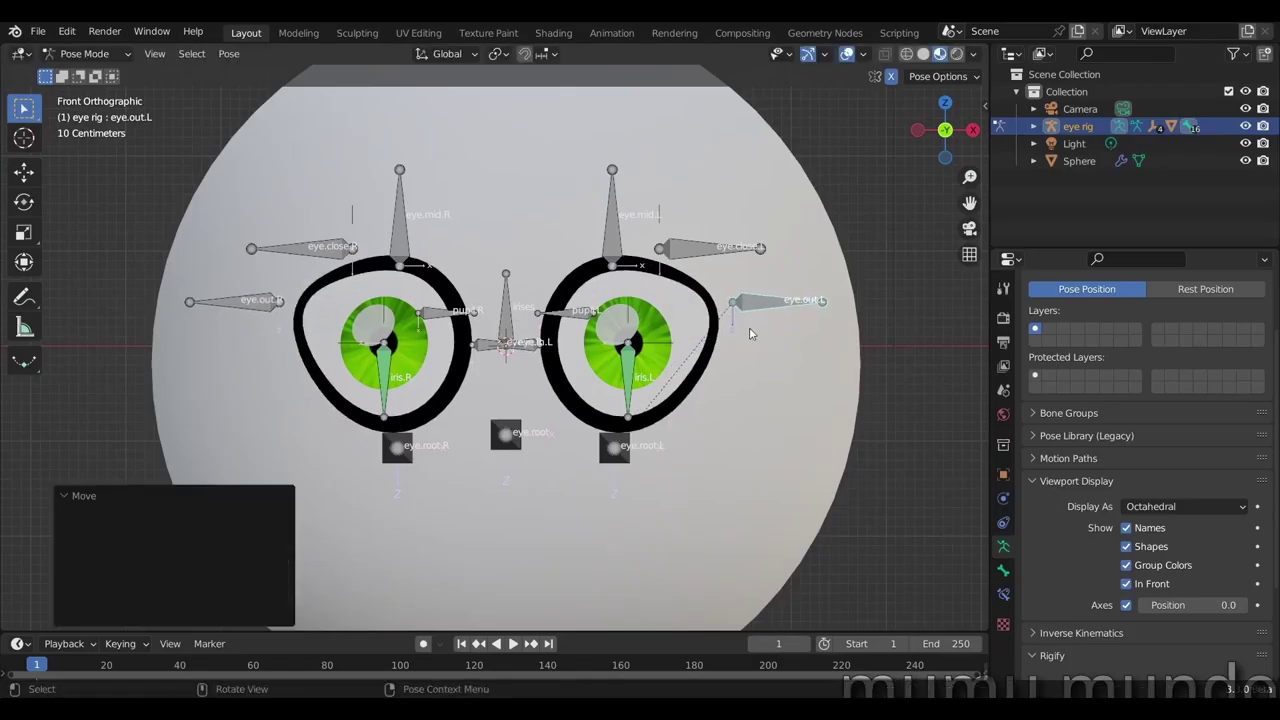
Pose the eye rig by moving the eye.out.L and eye.in.L bones around the character's eyes.
click(514, 381)
click(800, 301)
key(g)
click(733, 396)
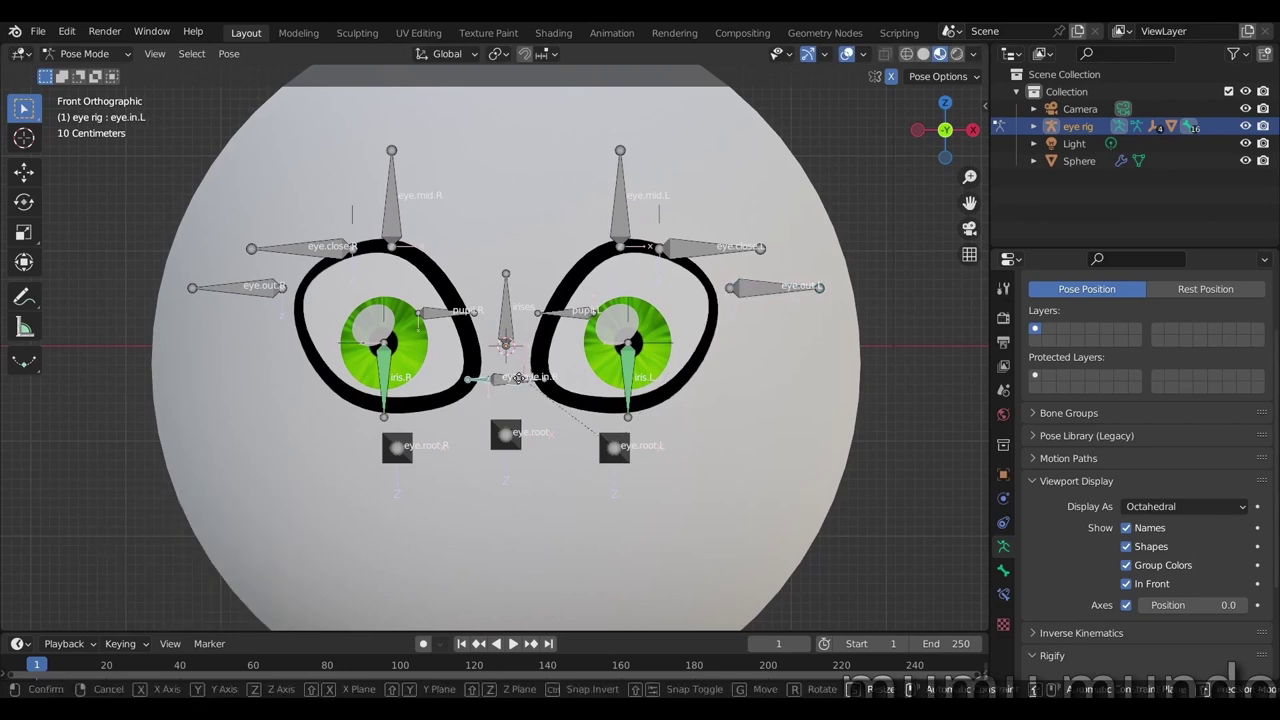
key(s)
key(Escape)
click(715, 247)
key(g)
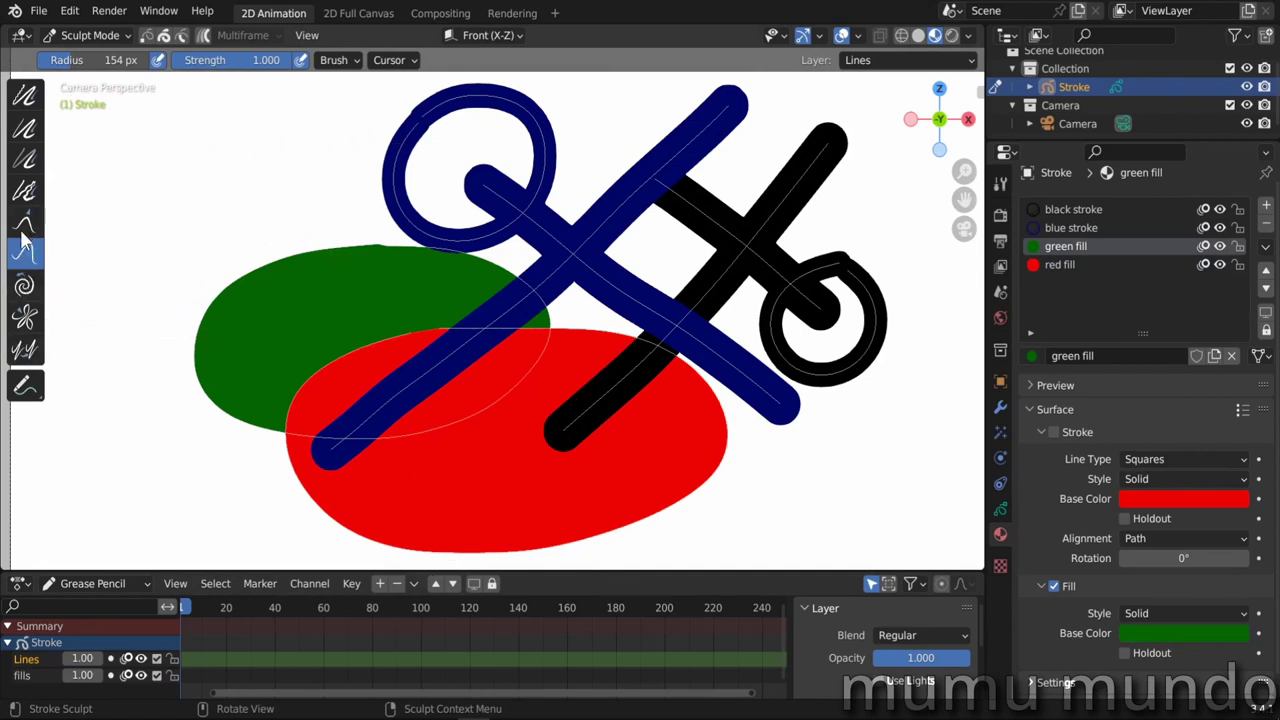
Inspect the Push brush's Auto-Masking options and compare the settings of the Grab and Randomize sculpt brushes.
click(345, 61)
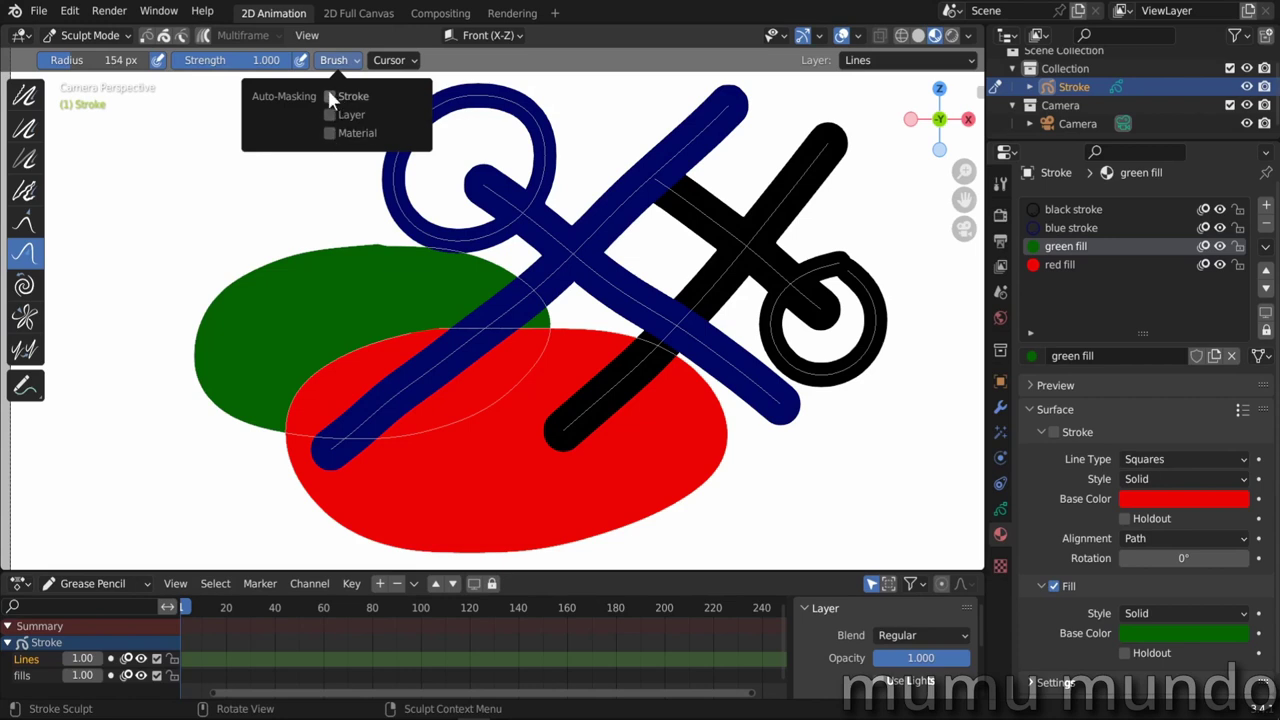
click(24, 221)
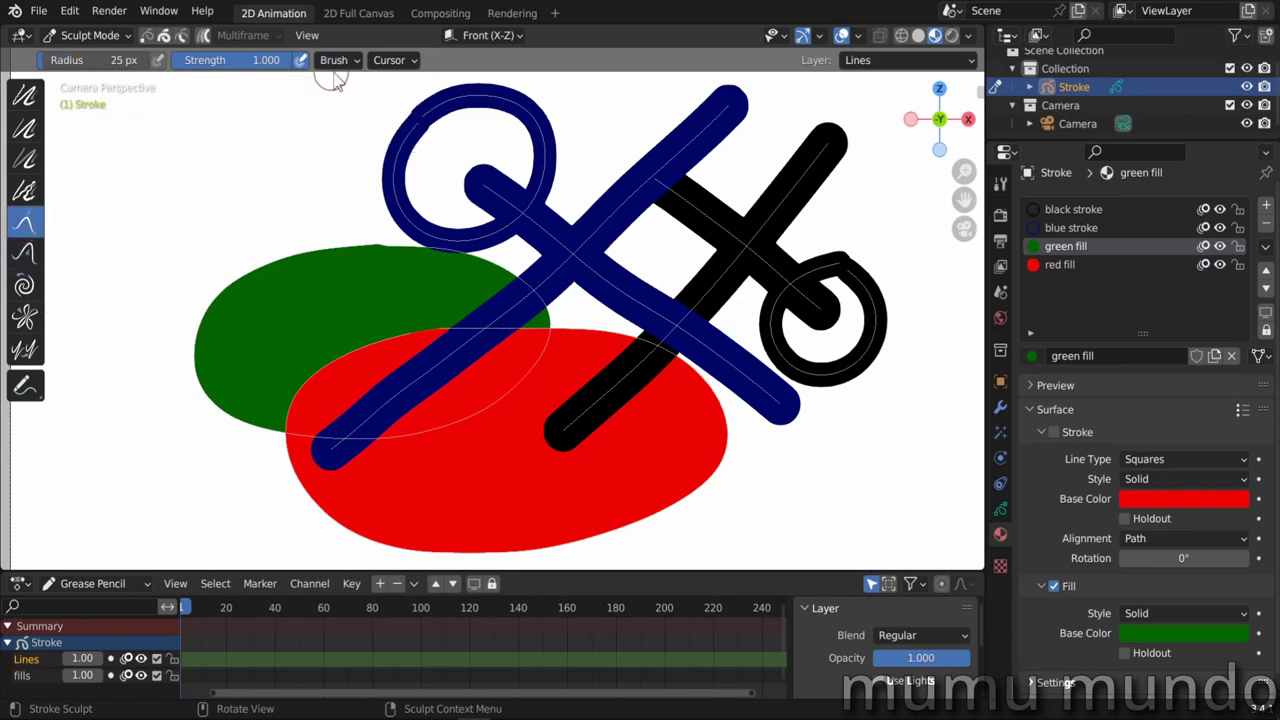
click(24, 190)
click(25, 224)
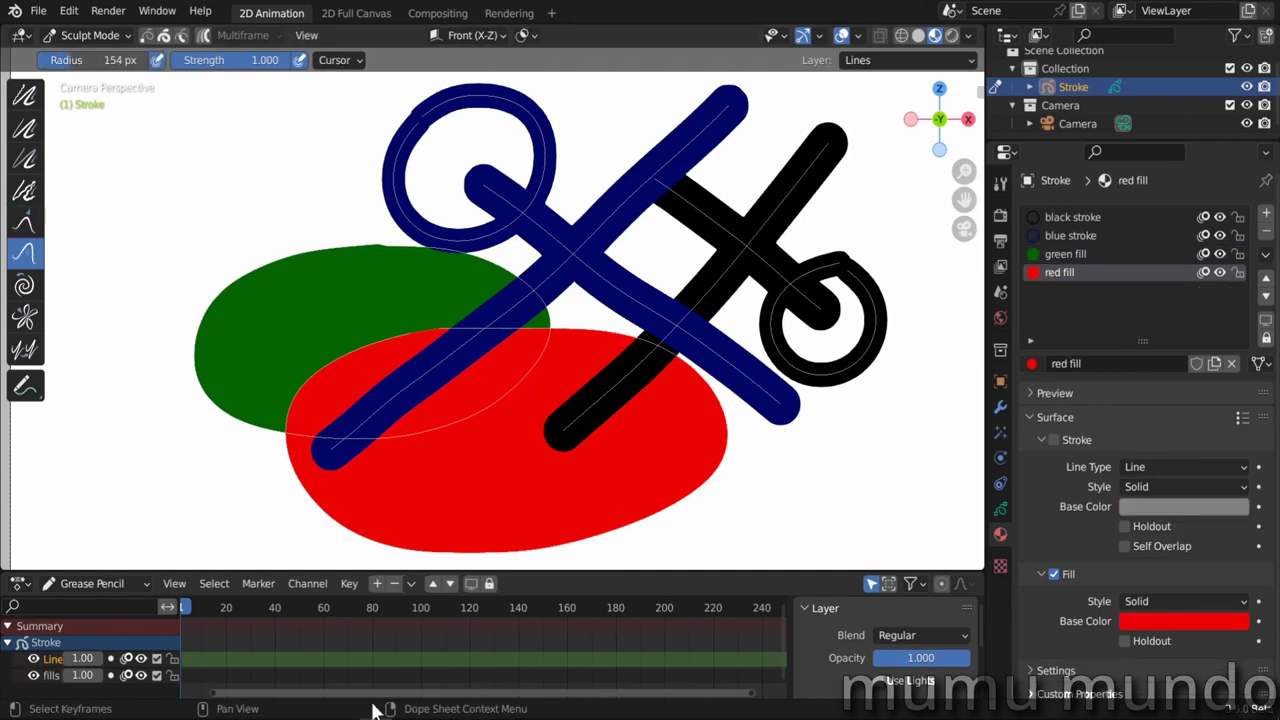
Review the global auto-masking options for Stroke, Layer, Material, Active Layer and Active Material.
click(534, 35)
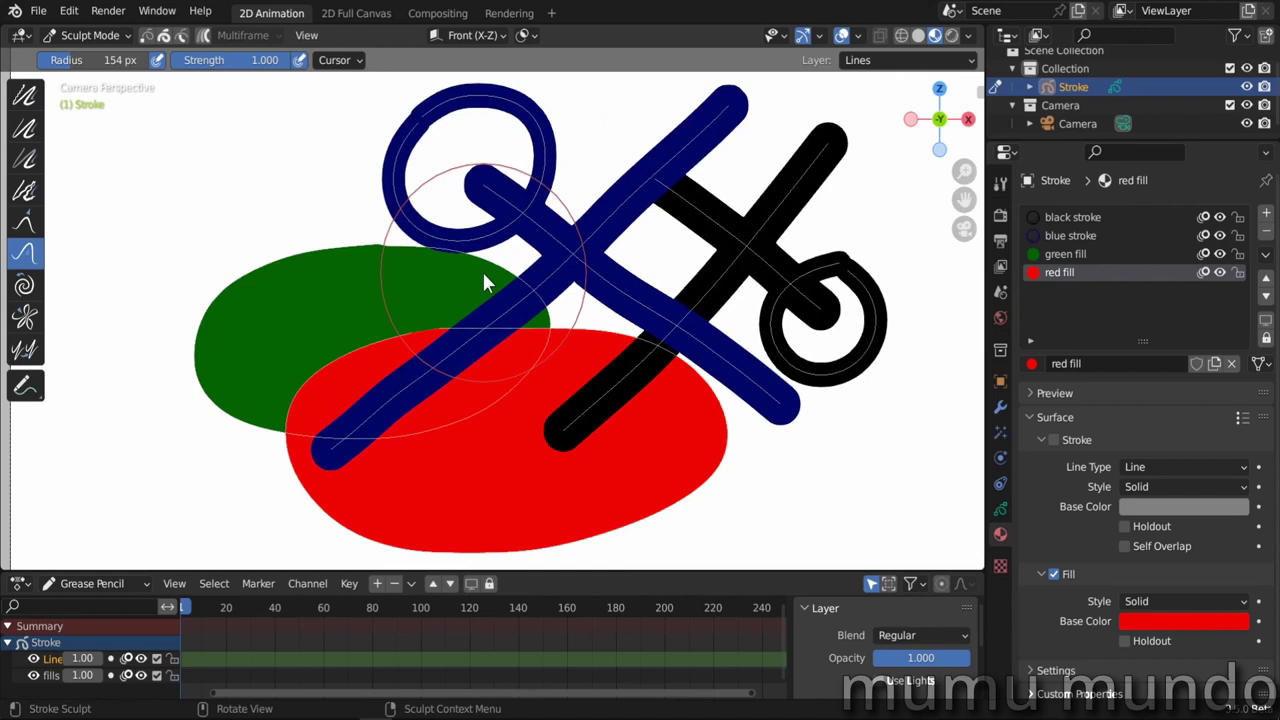
key(alt+a)
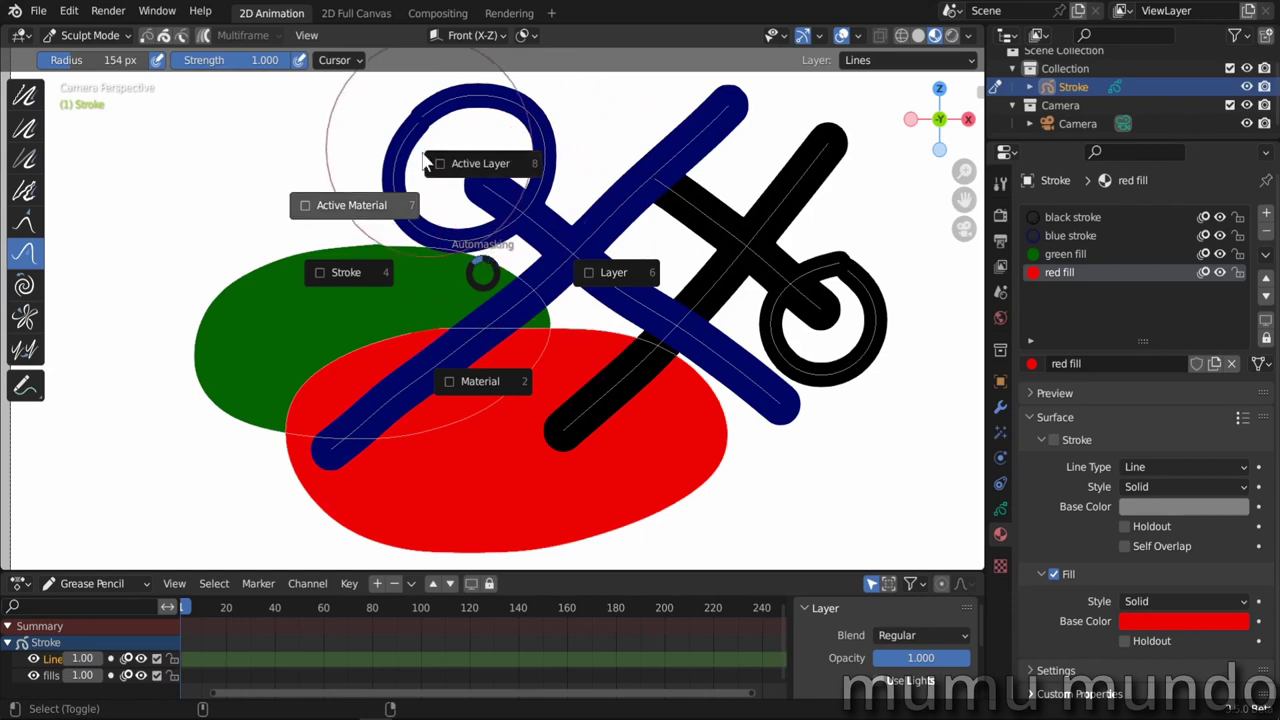
click(604, 300)
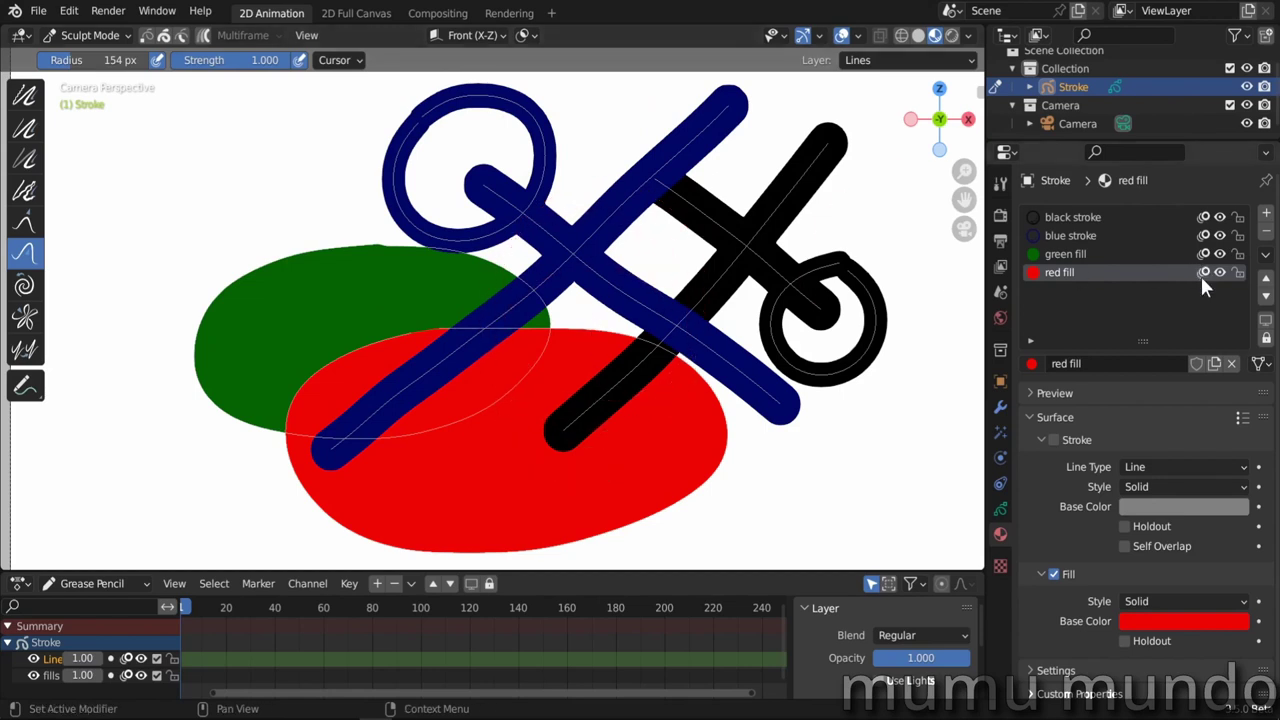
Lock the black stroke, blue stroke and green fill materials, and push the red fill's upper edge with the Push brush.
drag(1238, 217, 1238, 256)
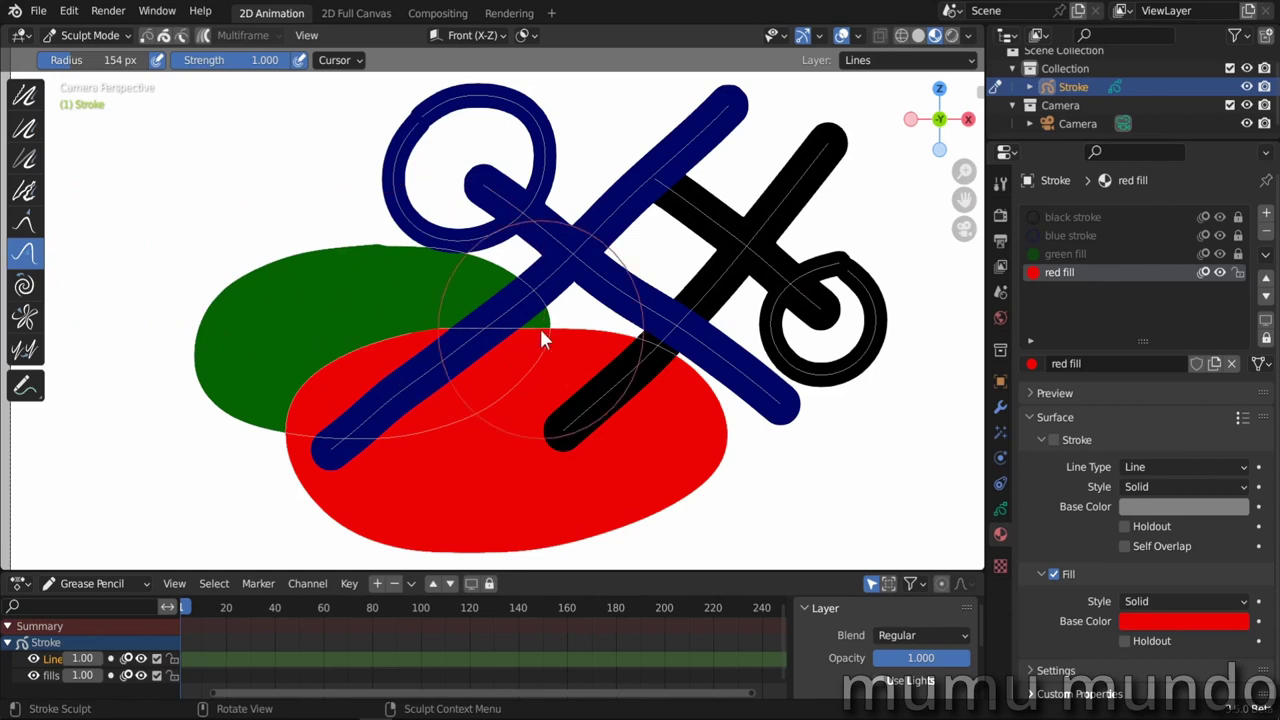
mouse_move(540, 326)
mouse_down()
mouse_move(526, 323)
mouse_move(541, 318)
mouse_up()
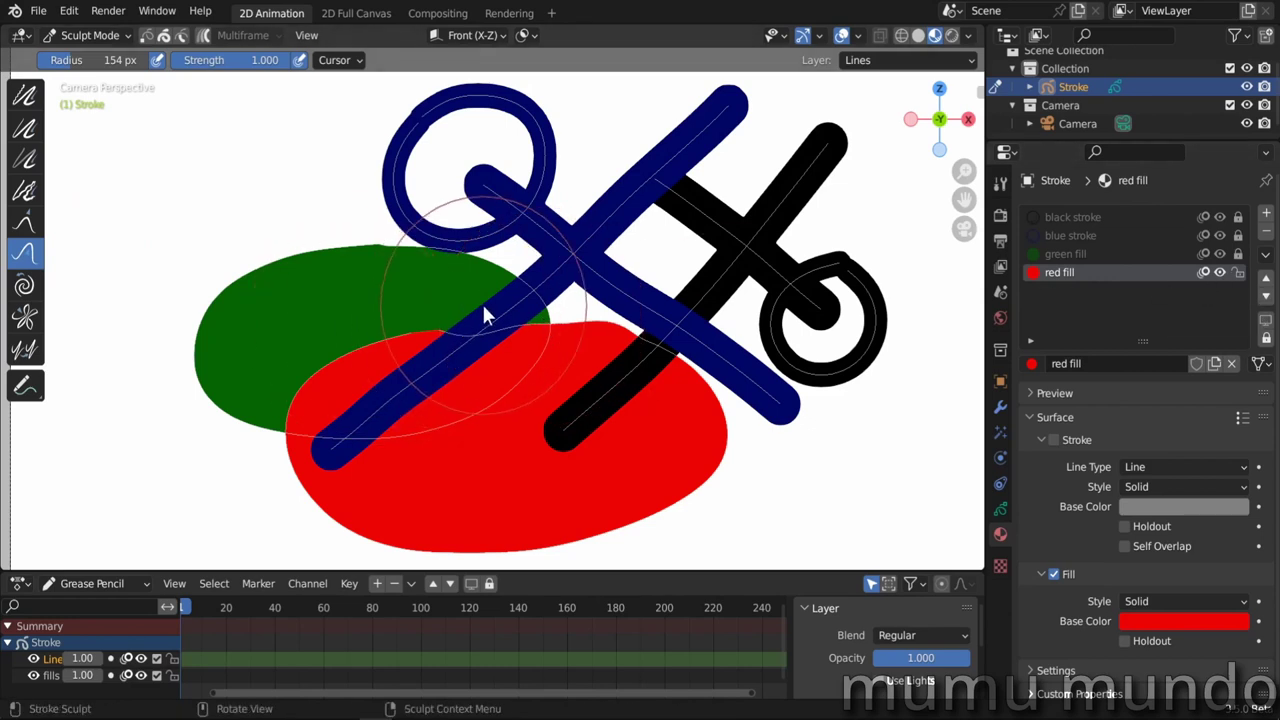
Lock the Lines layer and unlock the black stroke, blue stroke and green fill materials.
key(y)
click(579, 306)
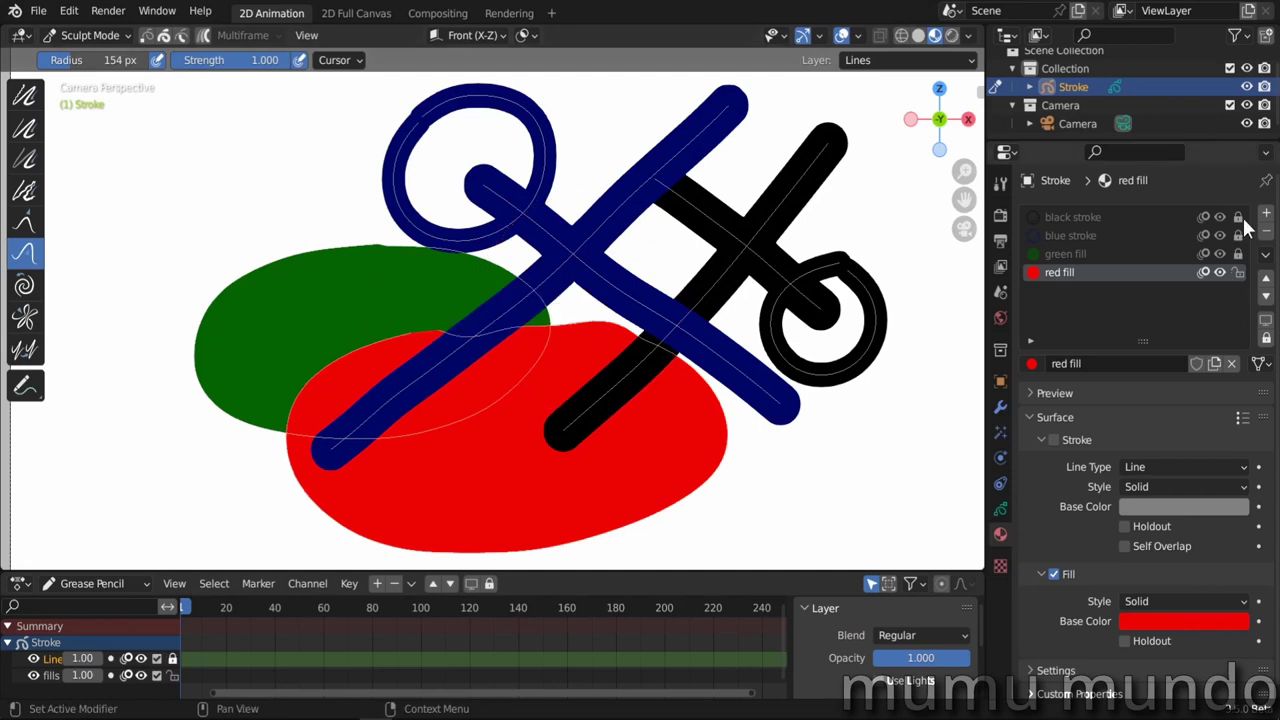
drag(1241, 216, 1235, 247)
Push the outlines of the green and red fills where they overlap, and unlock the Lines layer.
mouse_move(298, 389)
mouse_down()
mouse_move(285, 397)
mouse_move(557, 313)
mouse_up()
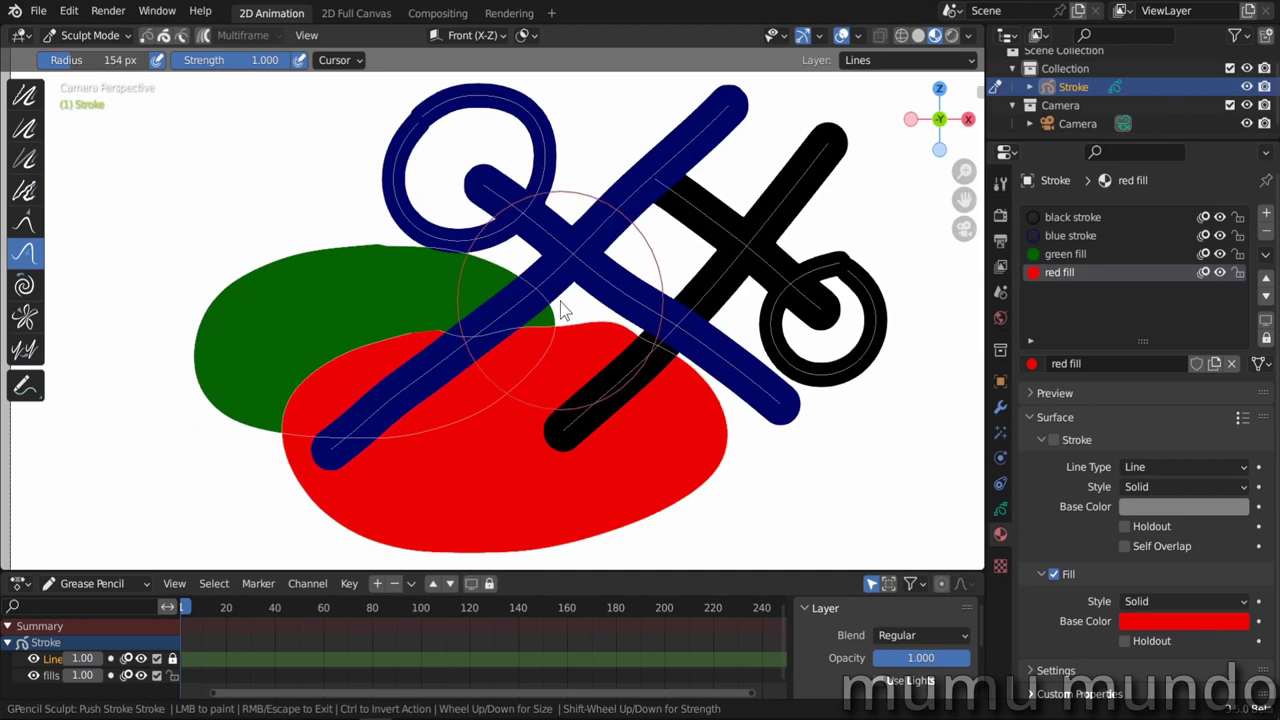
drag(441, 236, 437, 240)
key(y)
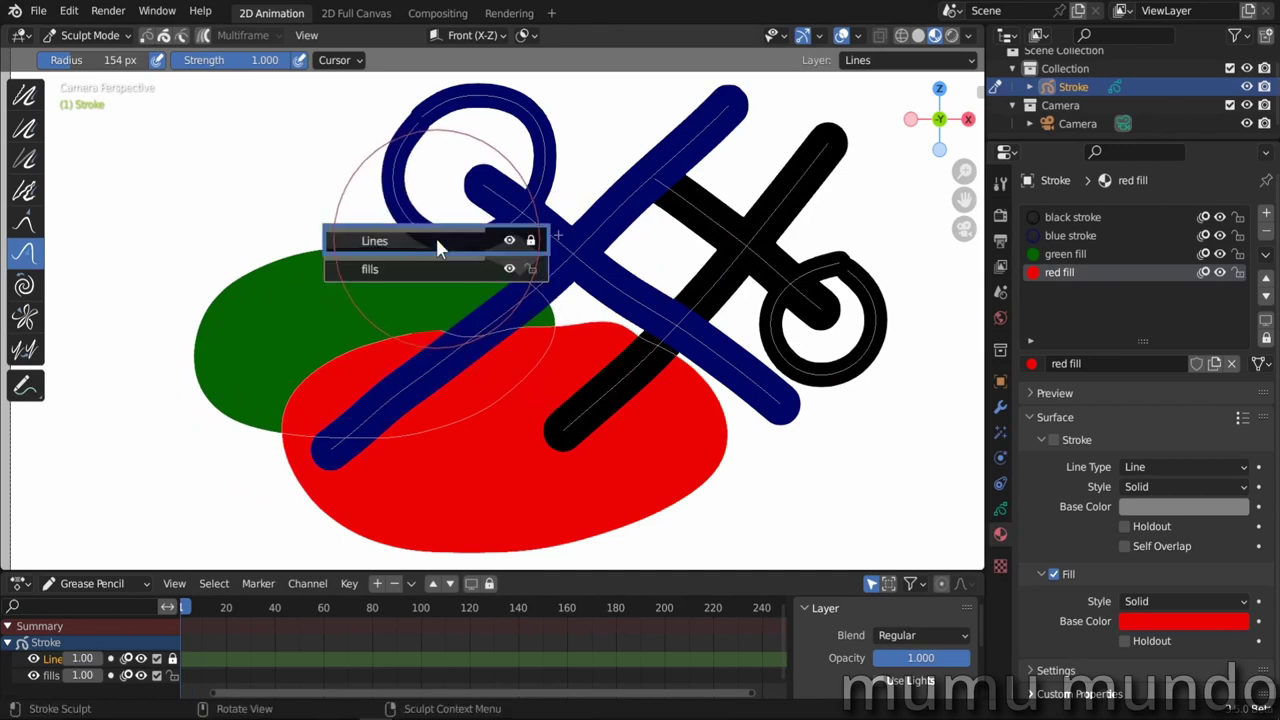
Enable Active Layer auto-masking and push the blue strokes around their crossing with Lines as the active layer.
click(536, 35)
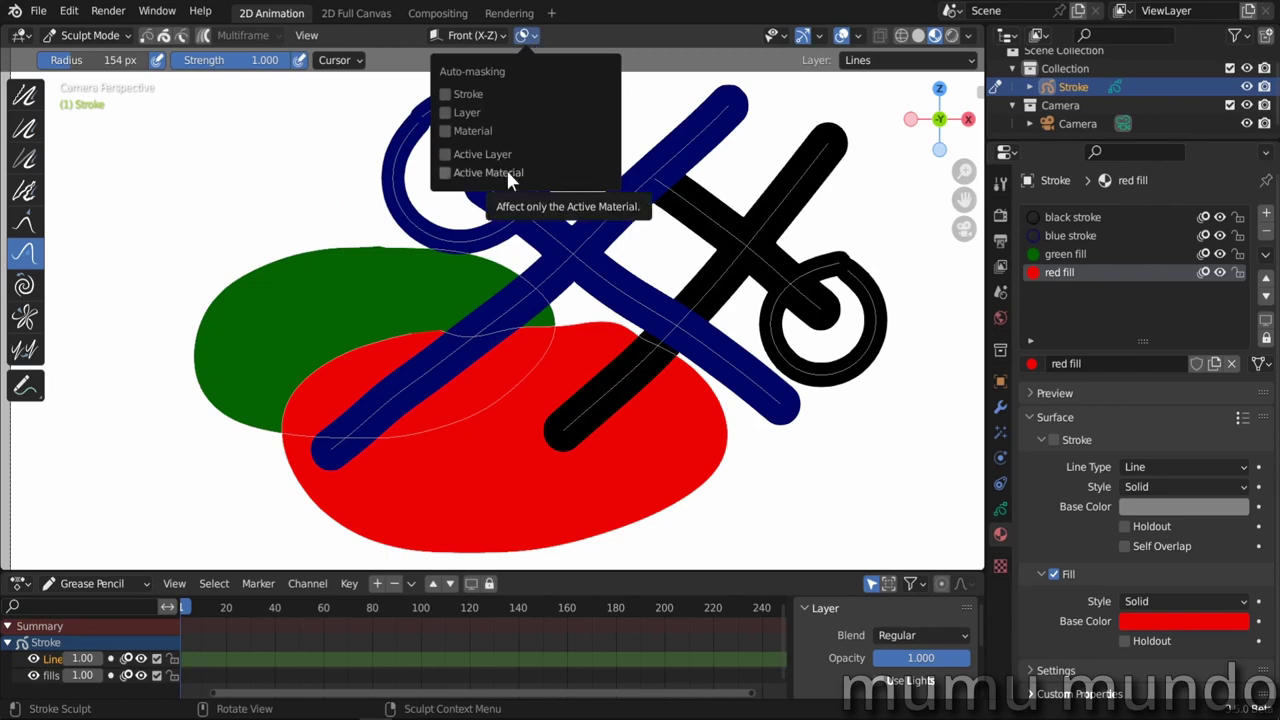
click(446, 154)
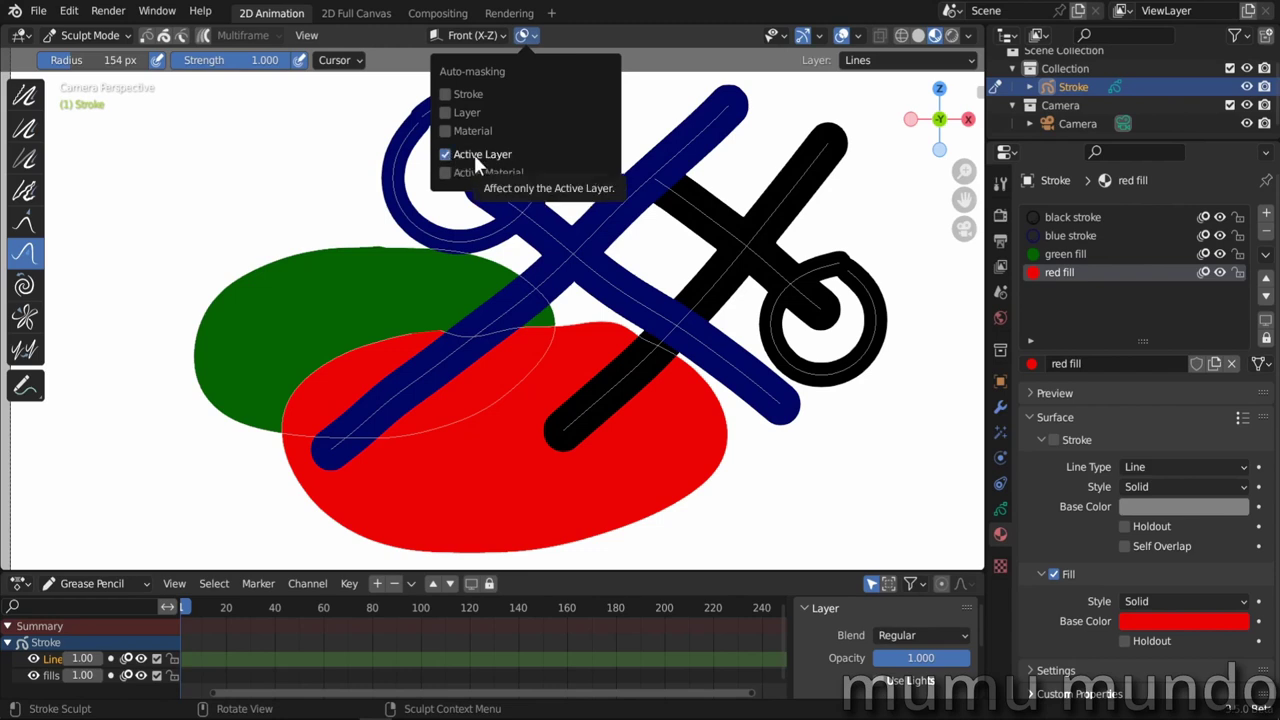
mouse_move(400, 171)
mouse_down()
mouse_move(477, 265)
mouse_move(527, 270)
mouse_up()
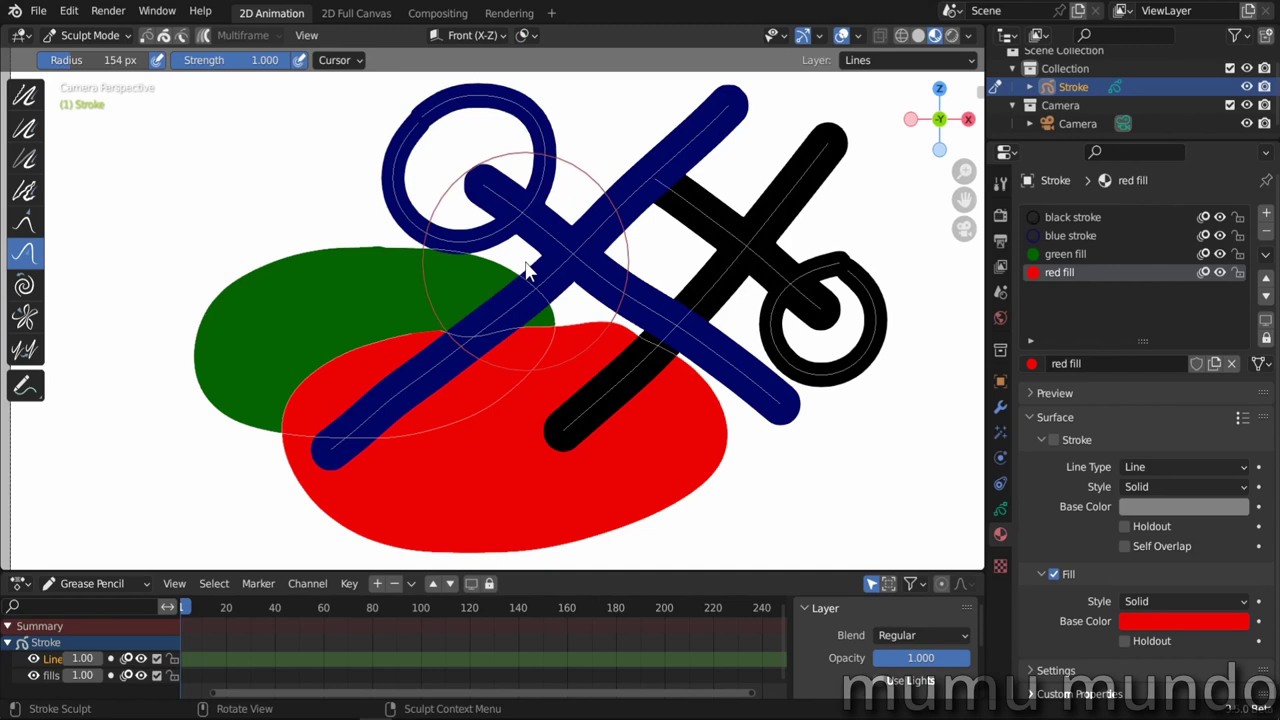
key(y)
click(520, 288)
click(525, 263)
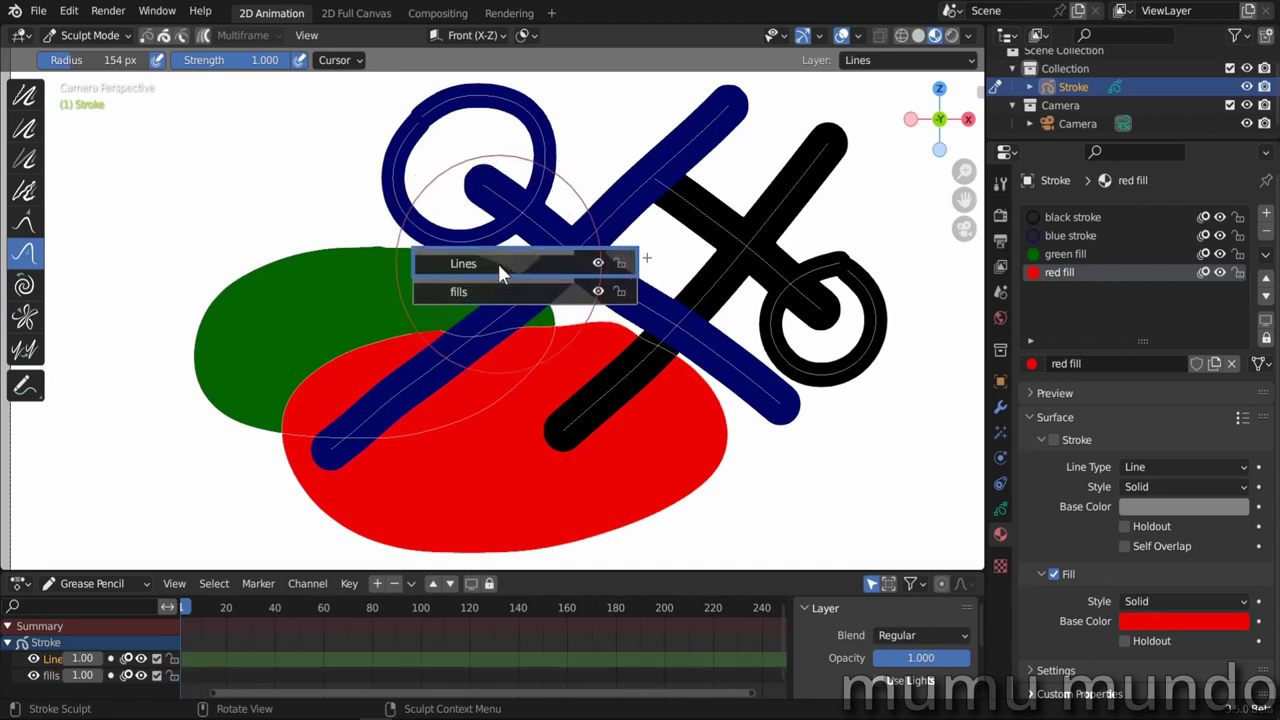
key(Escape)
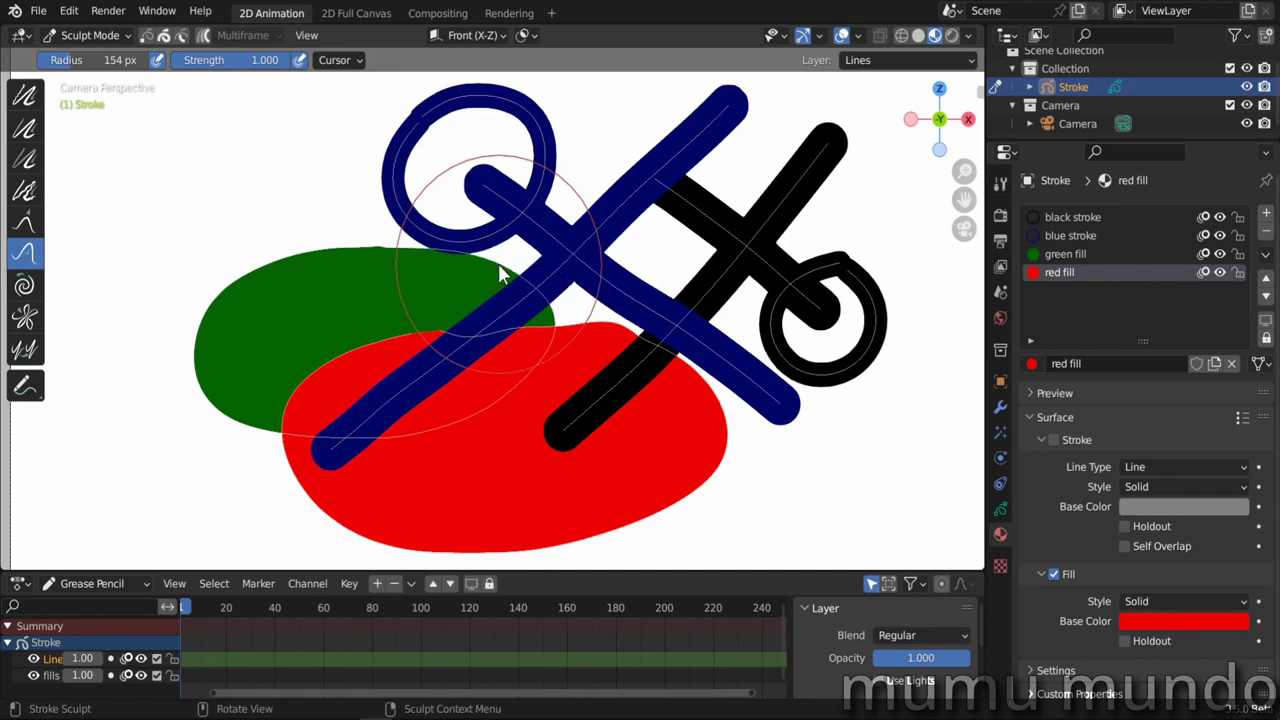
mouse_move(498, 263)
mouse_down()
mouse_move(524, 318)
mouse_move(580, 248)
mouse_move(571, 240)
mouse_move(534, 292)
mouse_move(668, 310)
mouse_up()
Switch auto-masking to Active Material and push the side edges of the red fill outward.
click(524, 35)
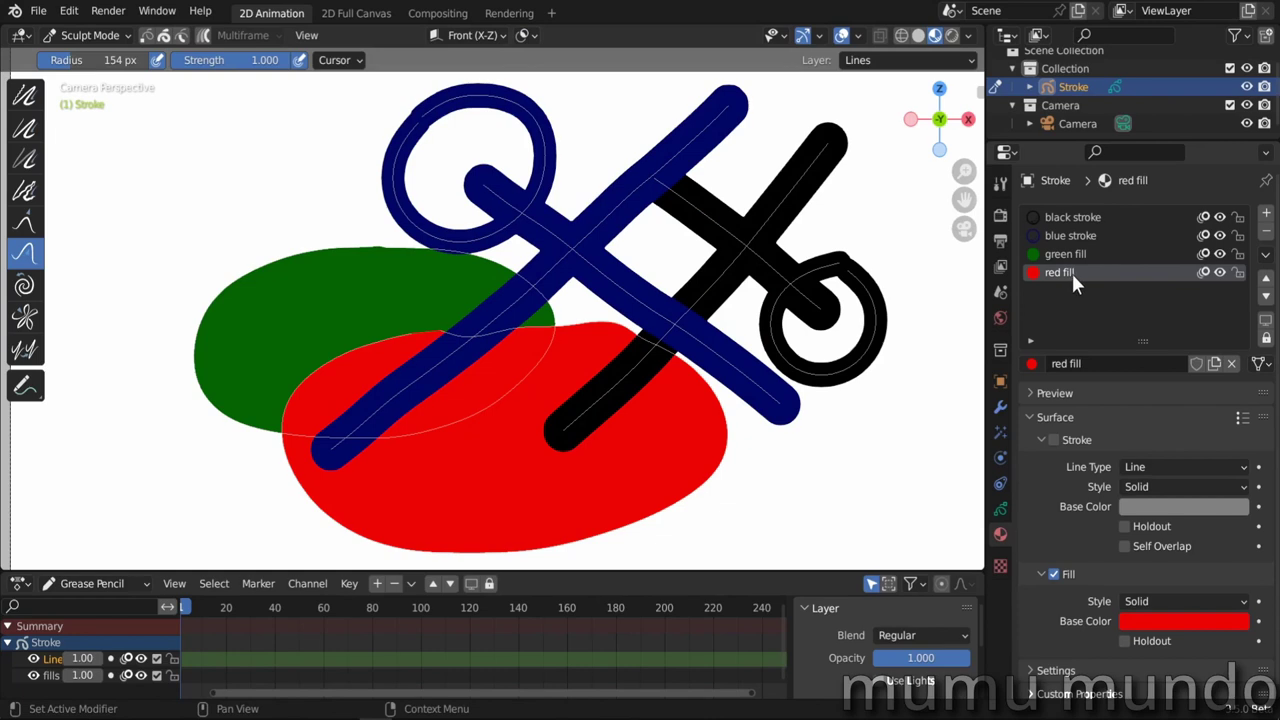
drag(464, 310, 465, 306)
drag(712, 425, 729, 423)
Push the blue and black lines around their crossings and make green fill the active material.
drag(650, 190, 586, 286)
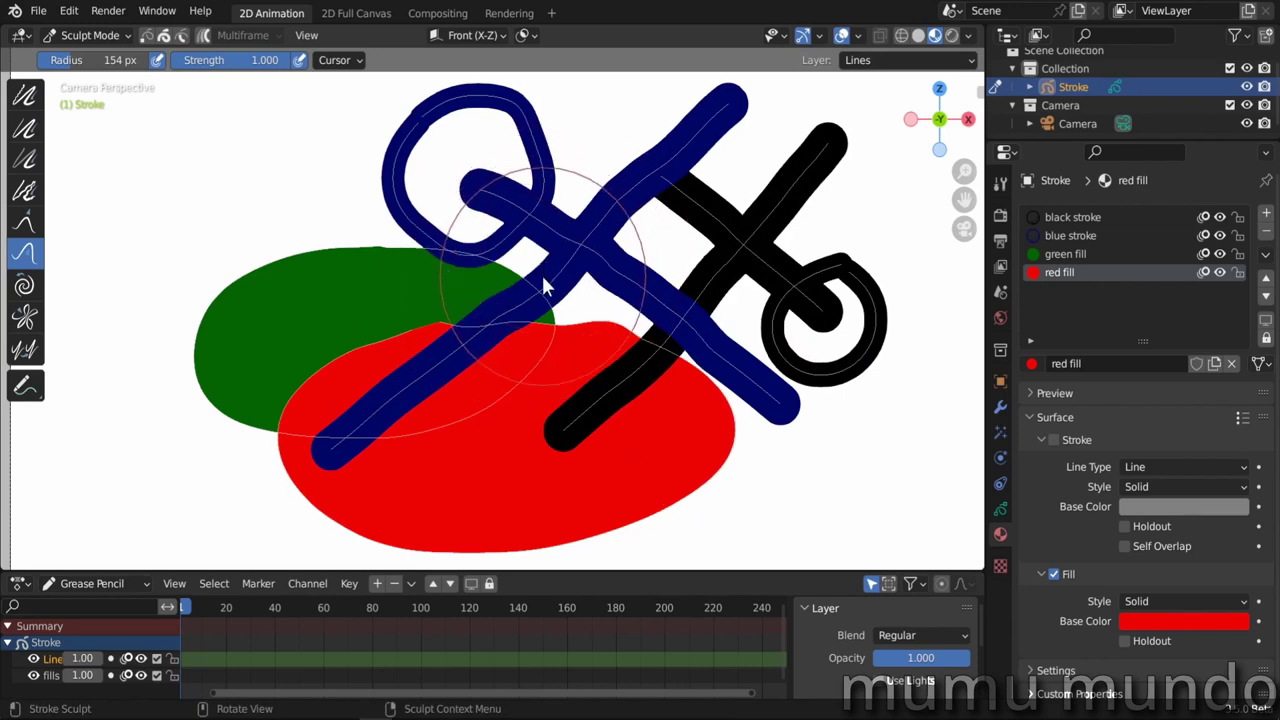
key(u)
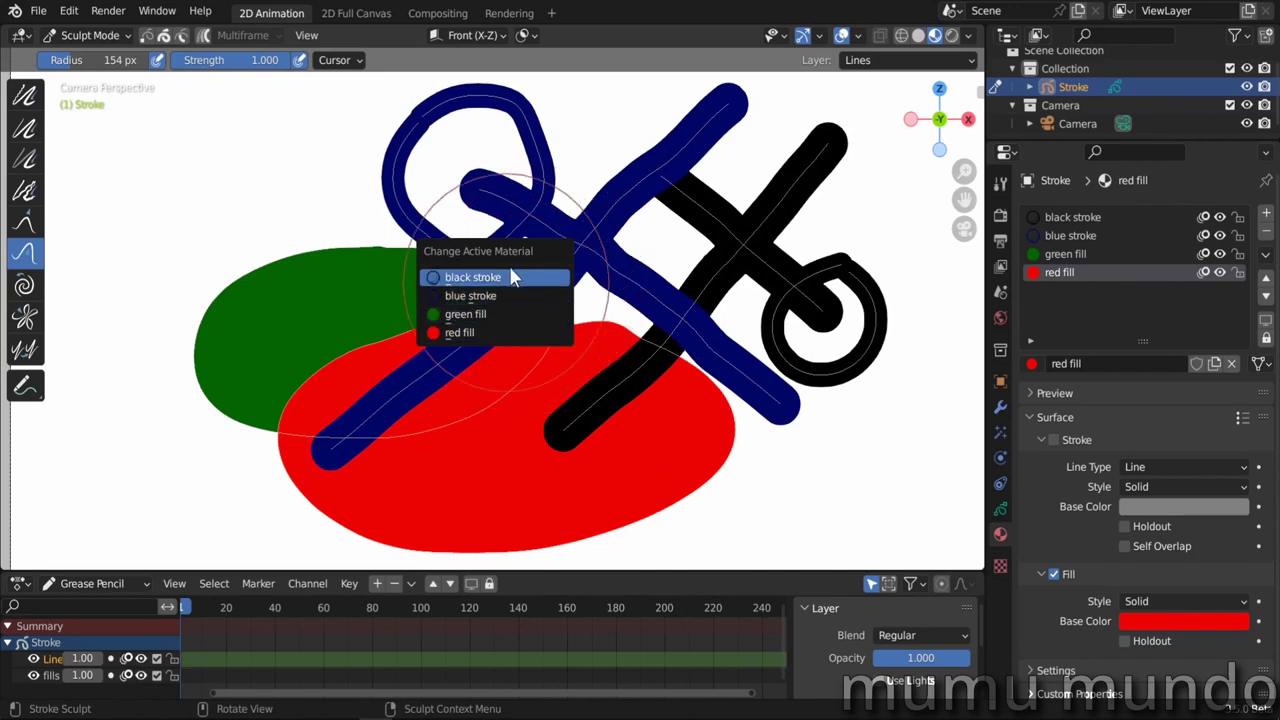
click(496, 315)
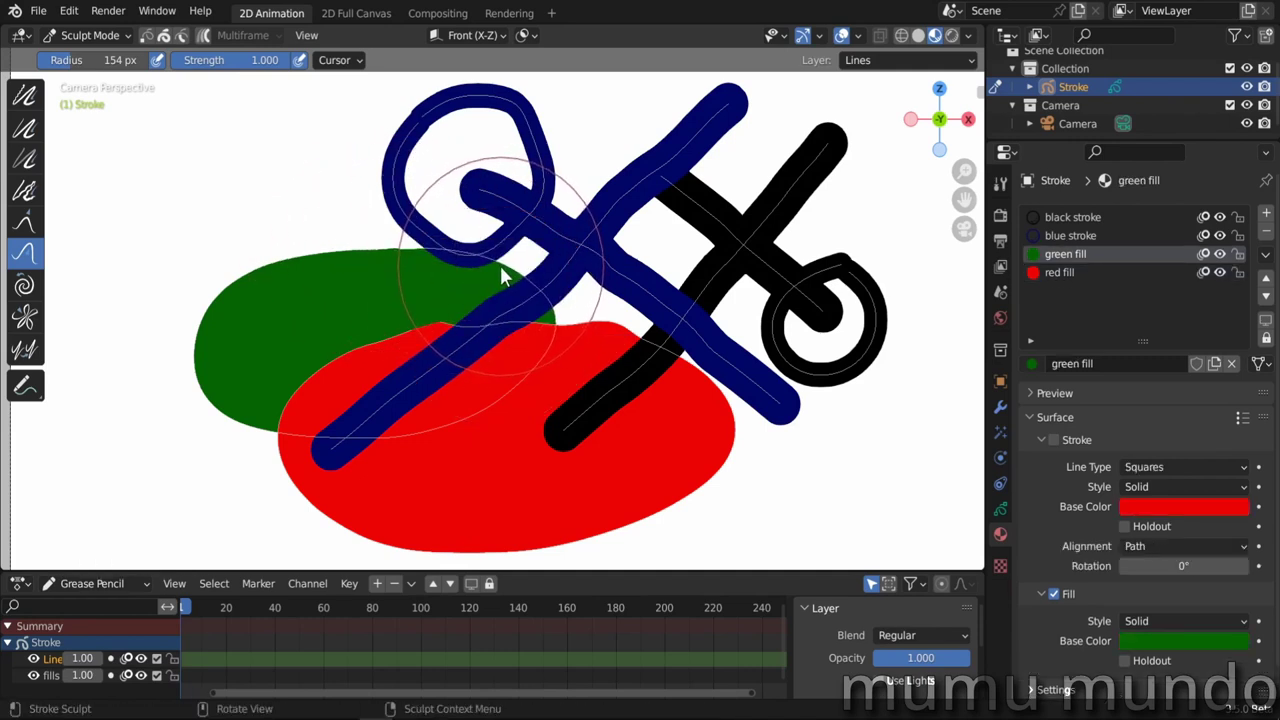
Turn off Active Material auto-masking and undo the last sculpt change.
click(528, 35)
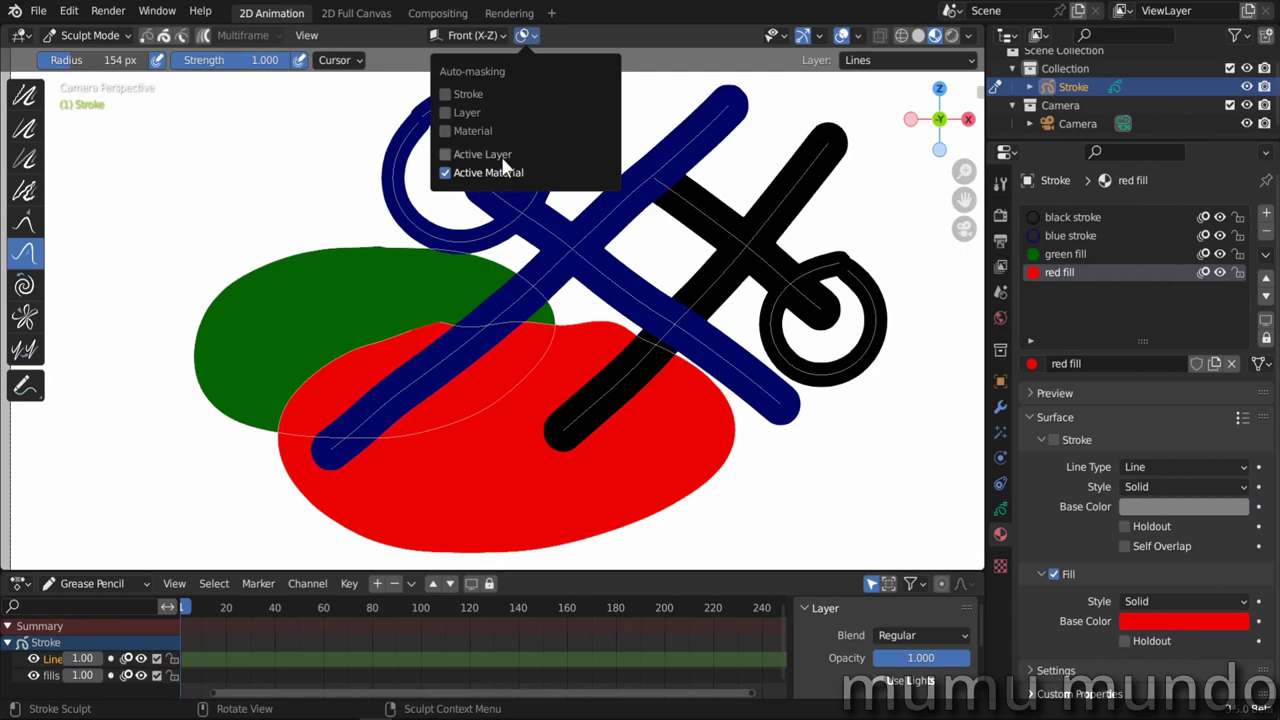
click(445, 174)
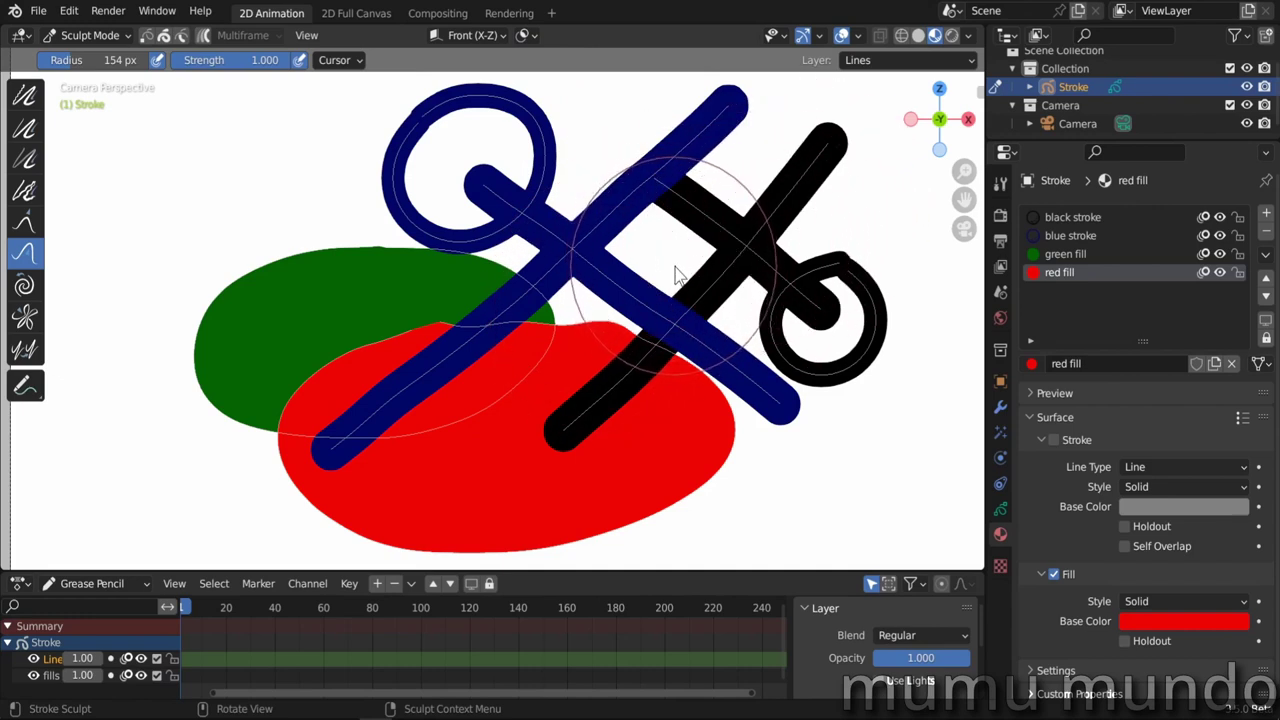
key(ctrl+z)
Try pushing the blue strokes around their crossing with the Push brush, undoing the first push.
scroll(636, 270, up, 3)
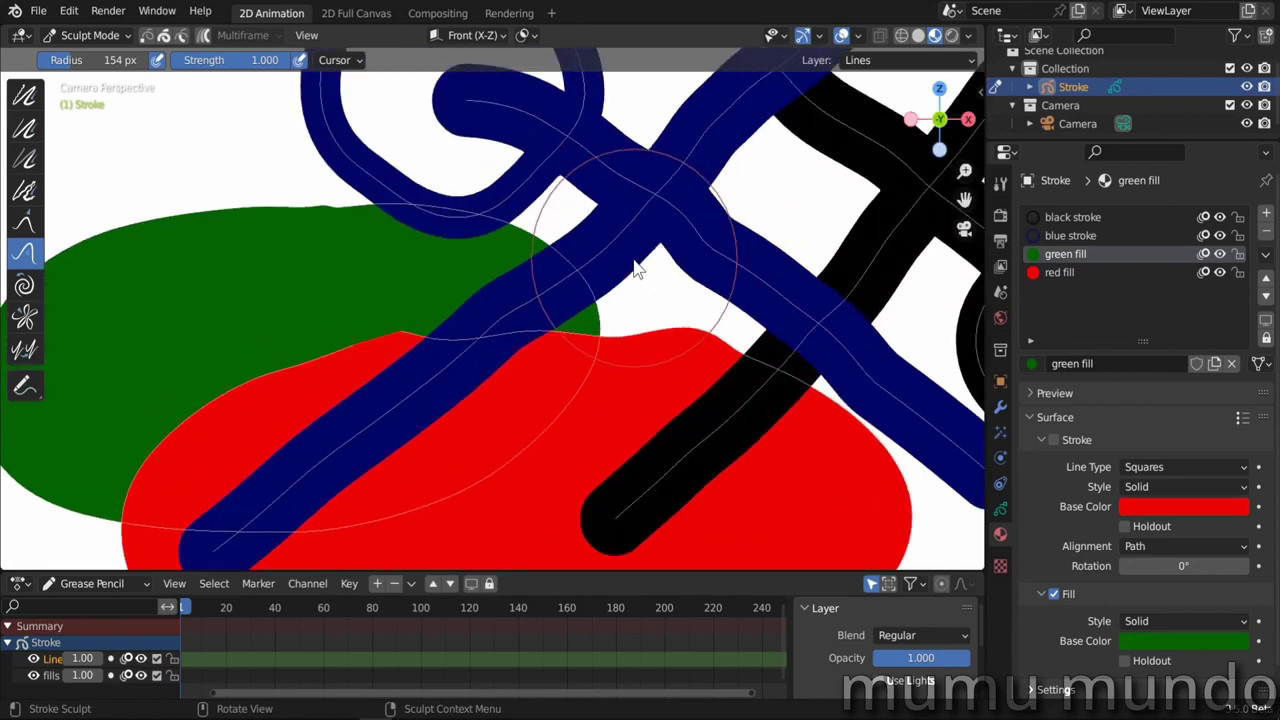
scroll(636, 268, up, 1)
drag(665, 203, 752, 110)
key(ctrl+z)
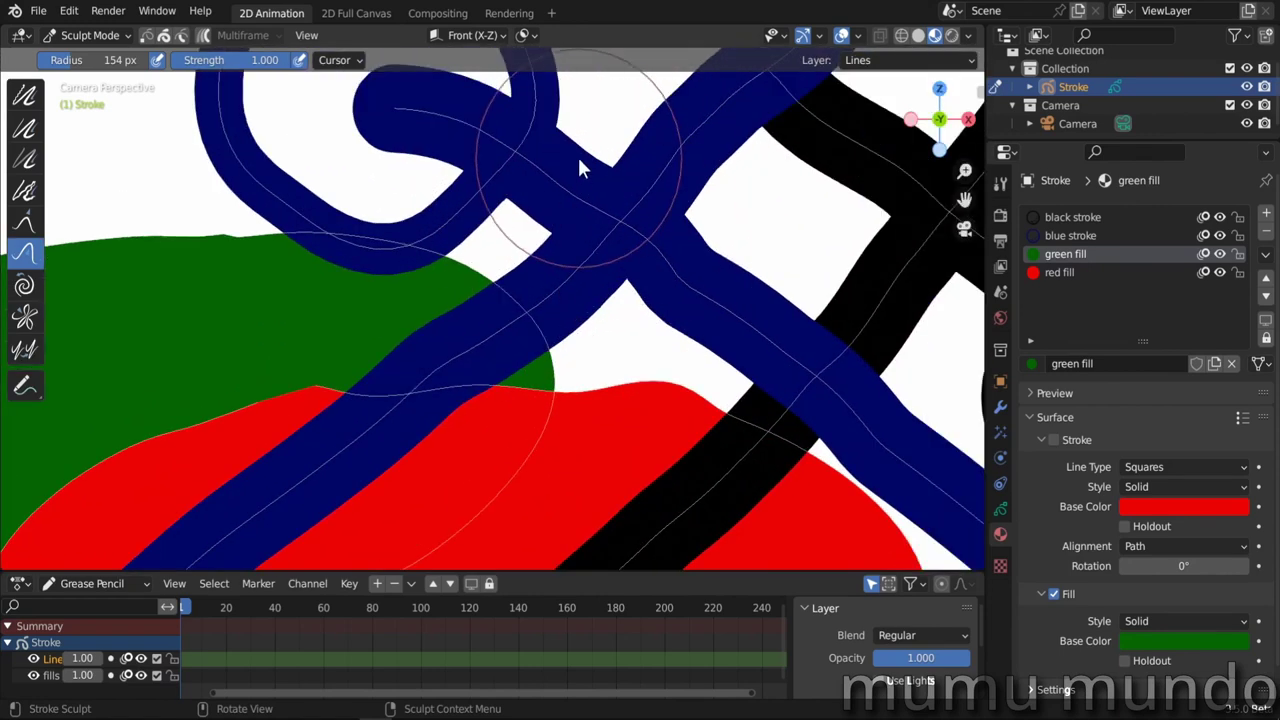
mouse_move(646, 294)
mouse_down()
mouse_move(665, 262)
mouse_move(680, 266)
mouse_move(677, 320)
mouse_up()
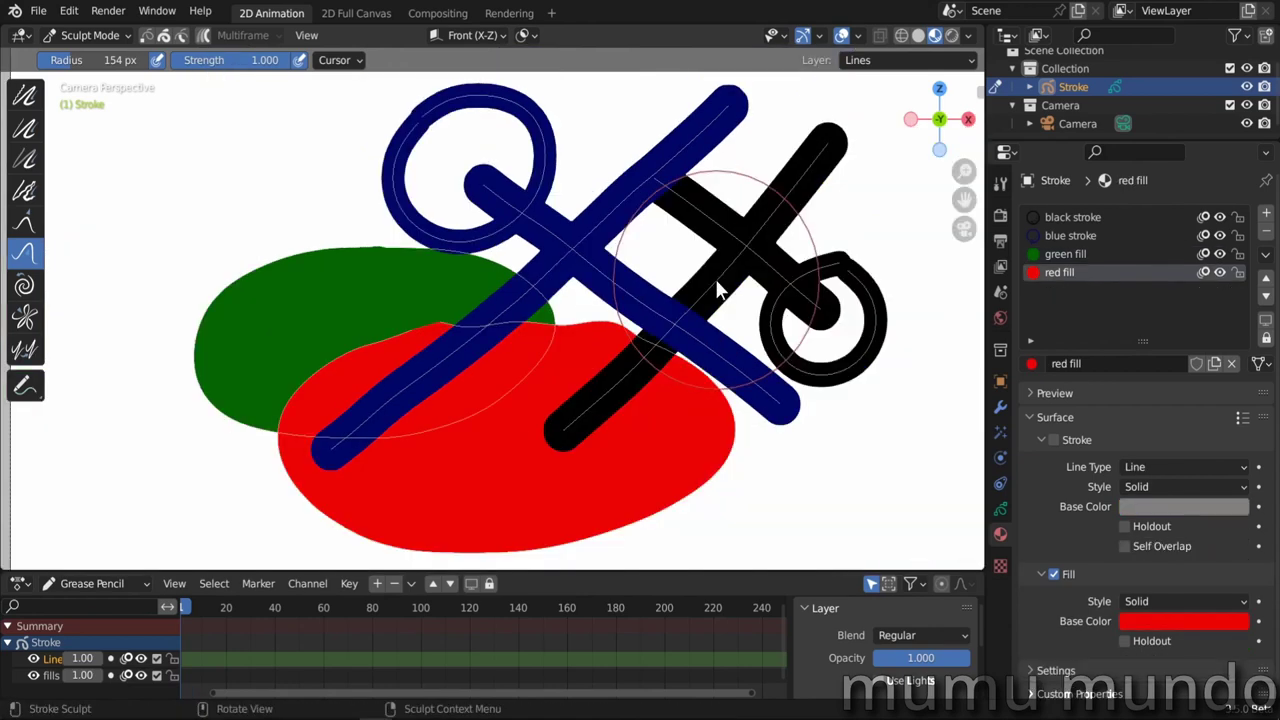
Push the blue and black strokes around their crossings with the Push brush, undoing one push before reshaping the blue line again.
mouse_move(718, 290)
mouse_down()
mouse_move(745, 262)
mouse_move(710, 290)
mouse_move(742, 244)
mouse_up()
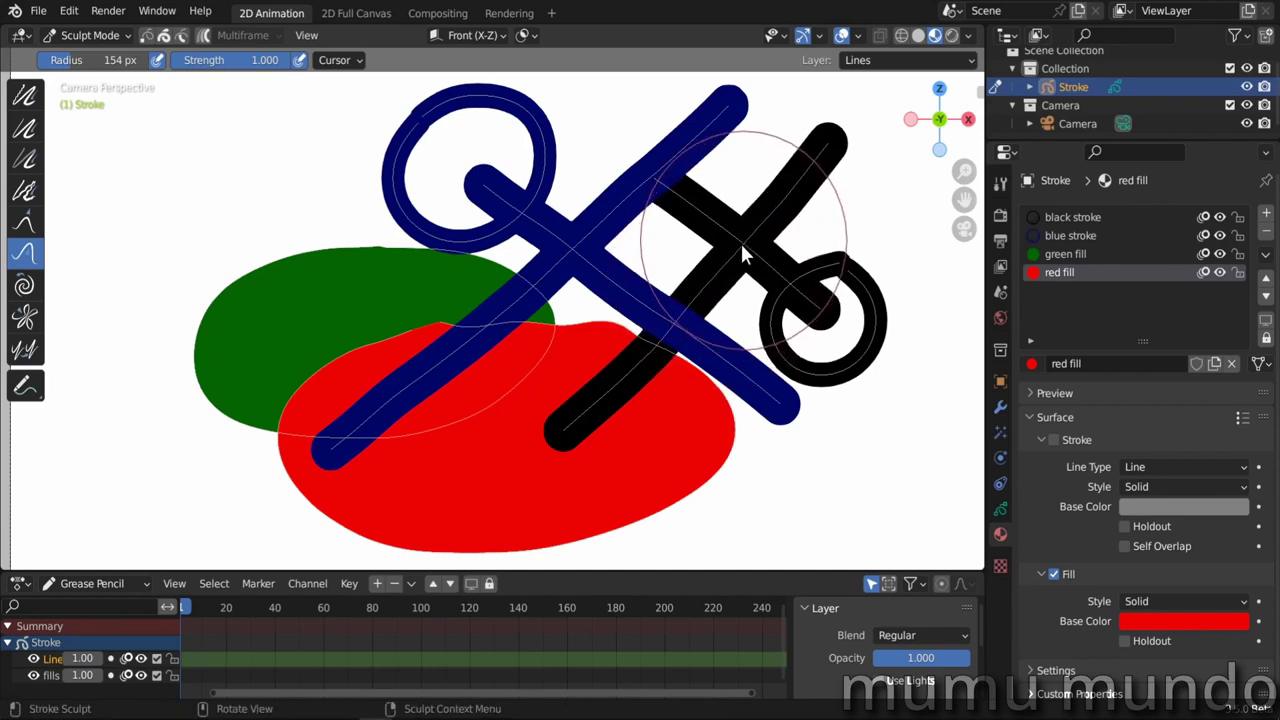
mouse_move(743, 237)
mouse_down()
mouse_move(658, 169)
mouse_move(522, 210)
mouse_move(524, 199)
mouse_move(535, 215)
mouse_move(522, 204)
mouse_up()
click(522, 35)
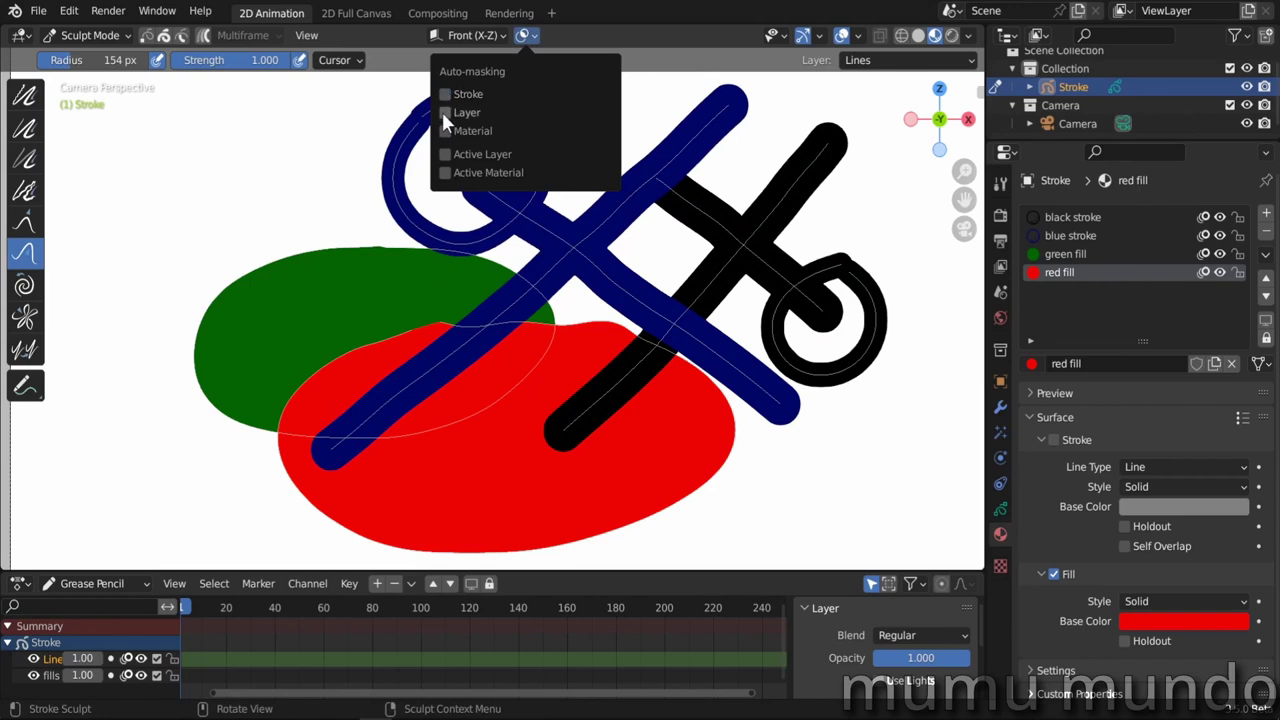
key(ctrl+z)
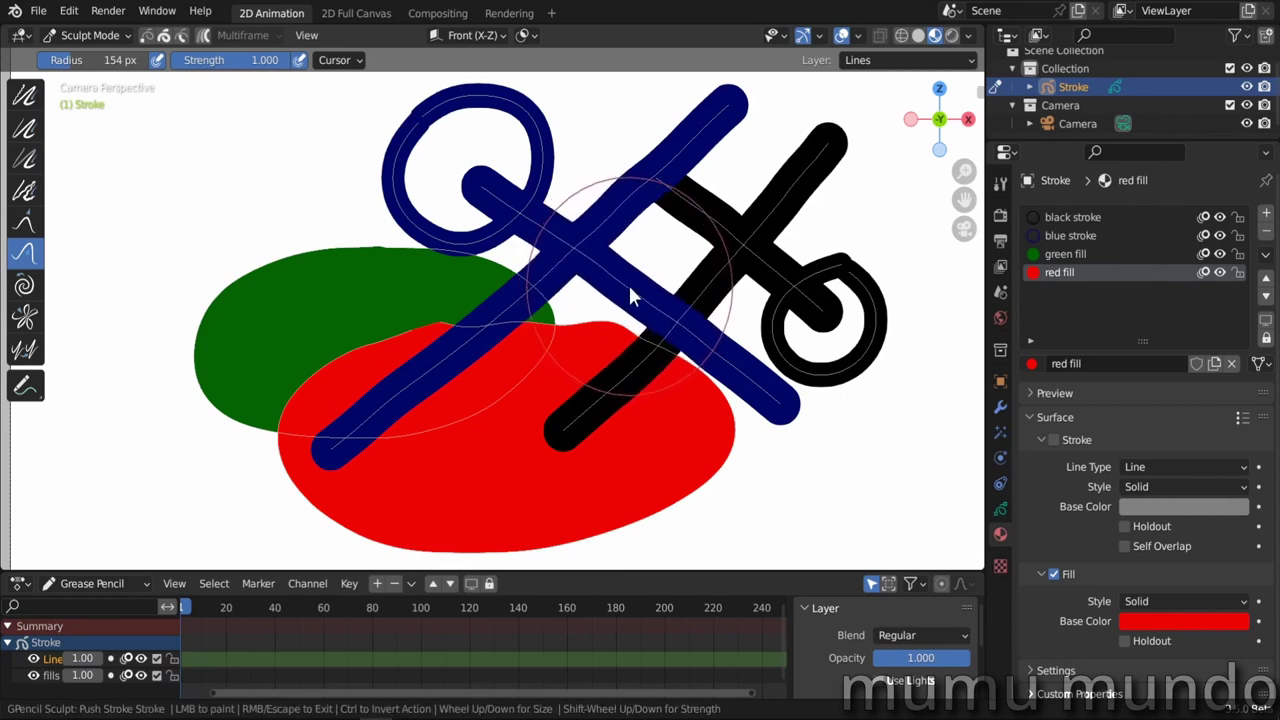
drag(622, 280, 626, 285)
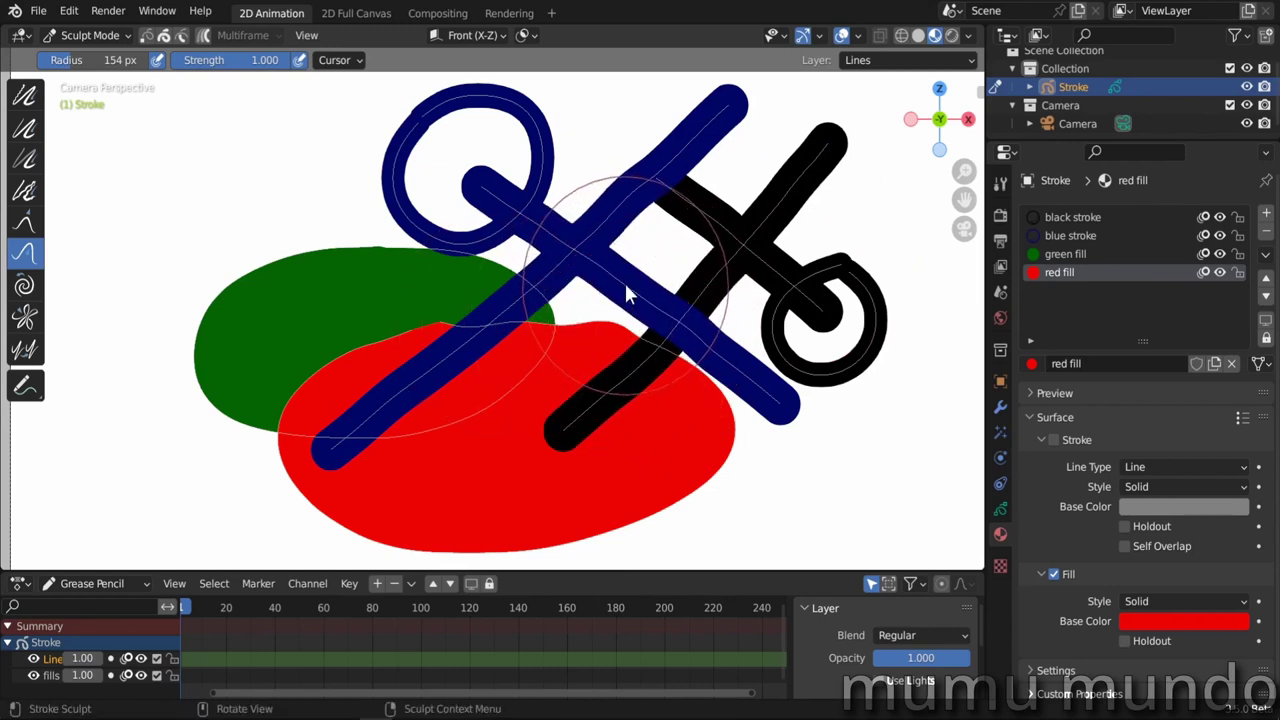
Turn on Material auto-masking and push the blue circle and adjoining blue line where they overlap the green fill.
click(527, 35)
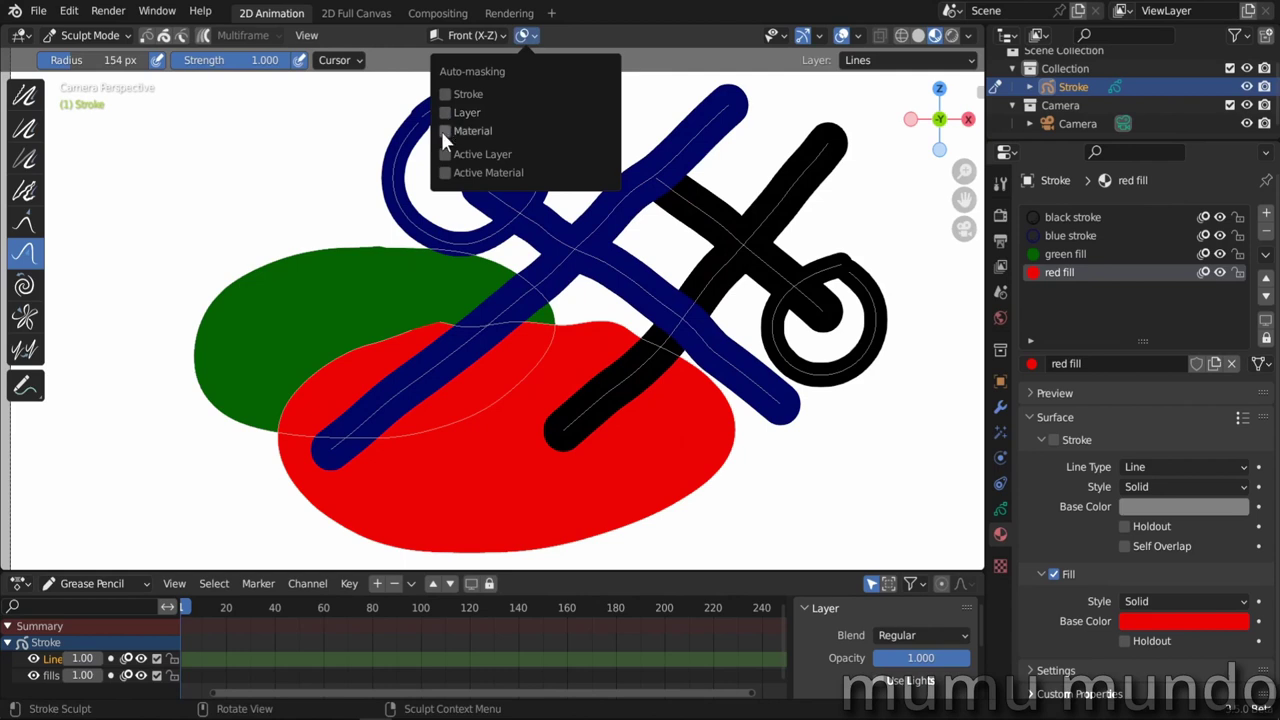
click(441, 131)
mouse_move(505, 150)
mouse_down()
mouse_move(528, 143)
mouse_move(500, 200)
mouse_move(530, 250)
mouse_up()
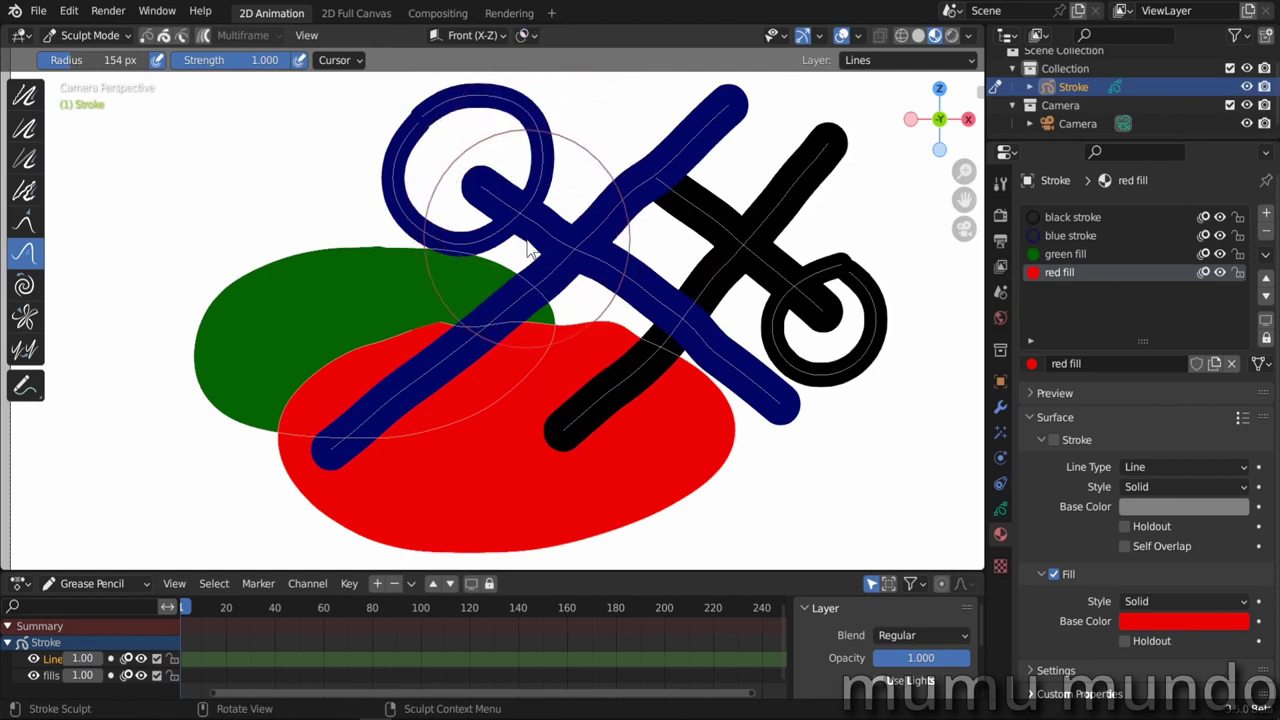
key(y)
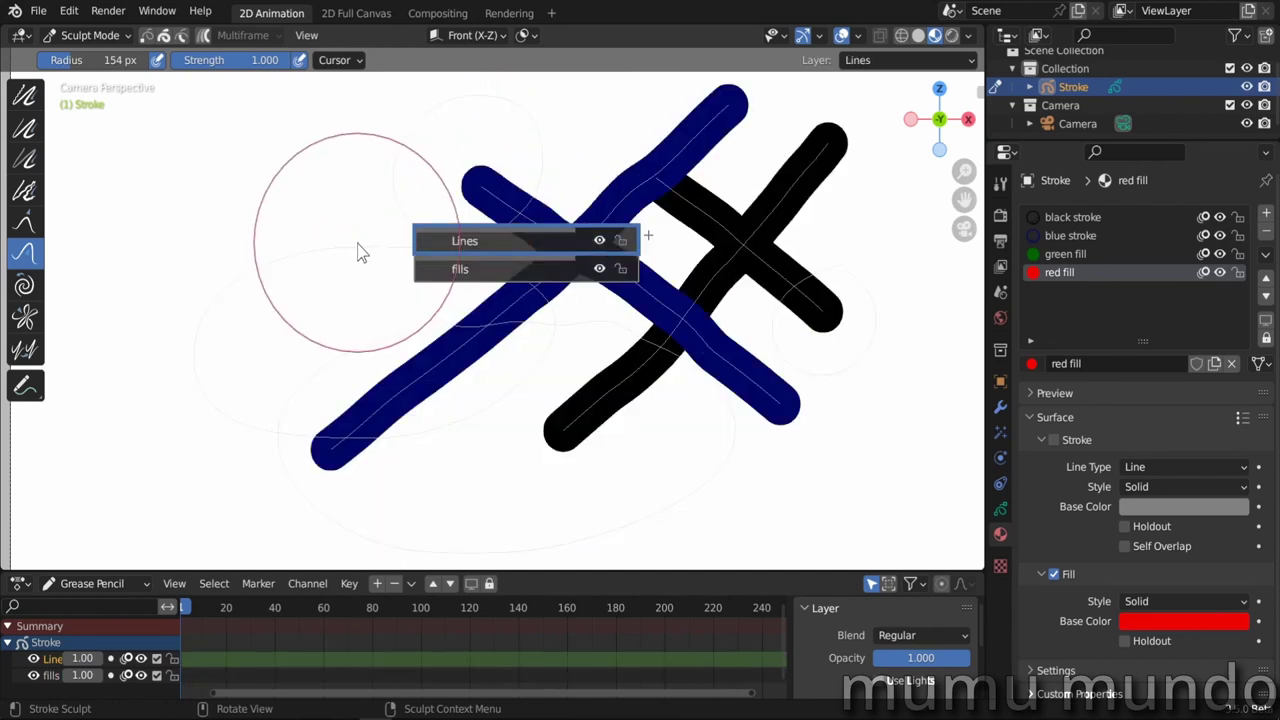
click(362, 270)
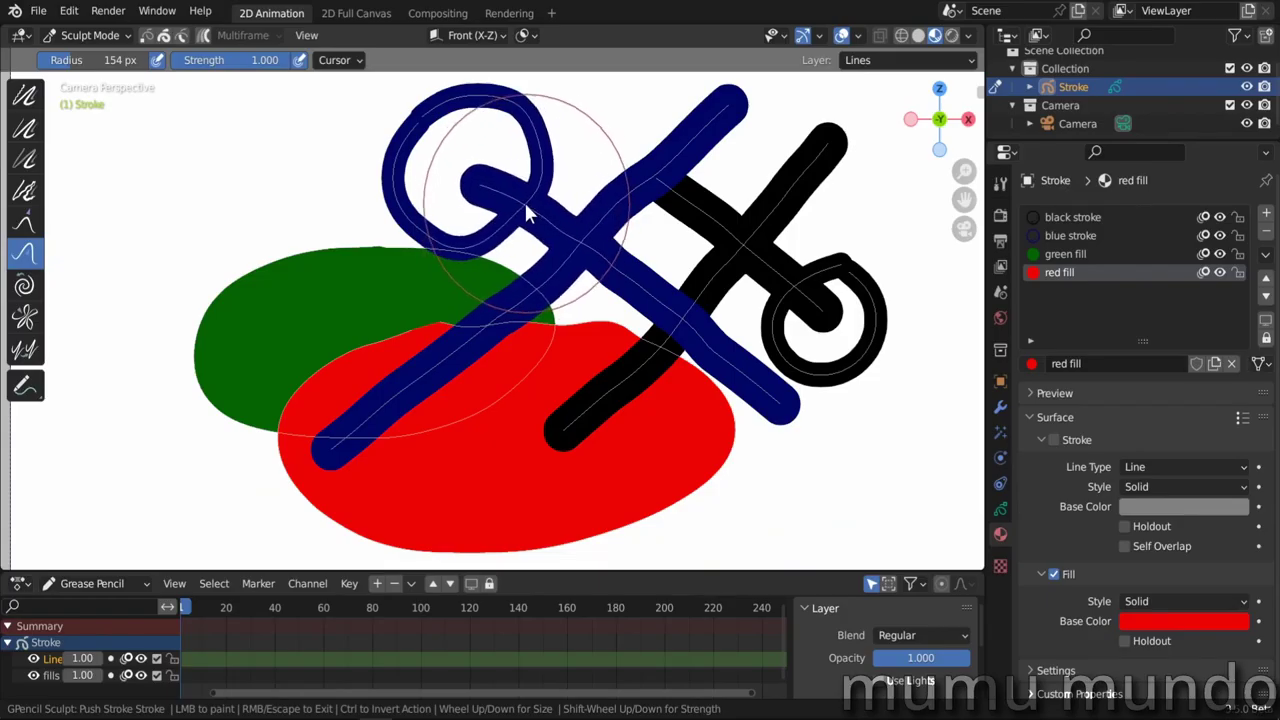
drag(532, 211, 510, 230)
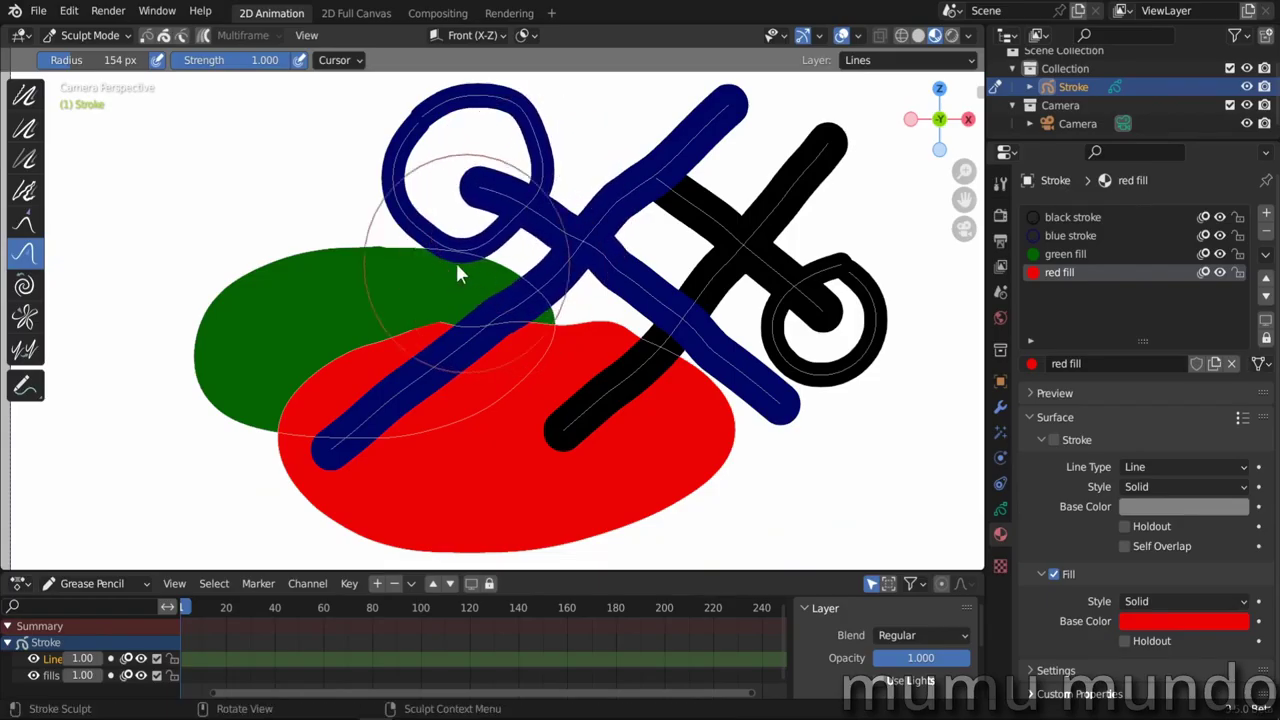